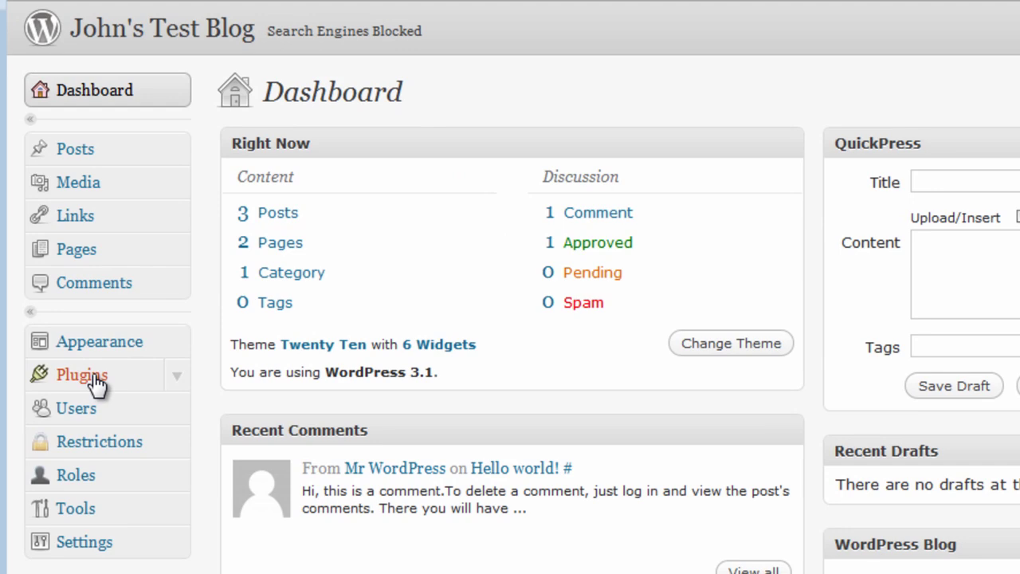
# Search the plugin directory for TinyMCE from Plugins > Add New
pyautogui.click(94, 384)
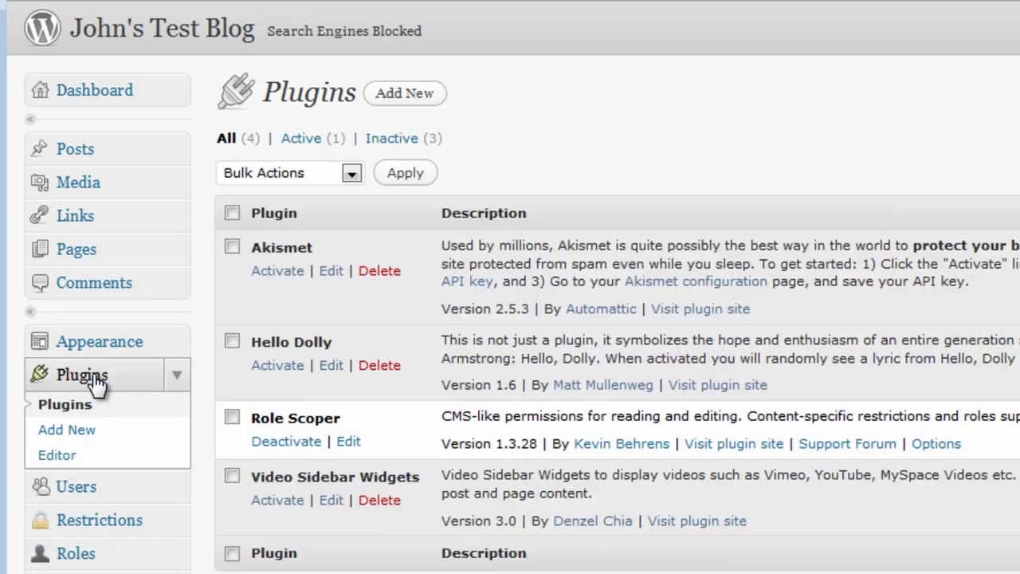
pyautogui.click(404, 94)
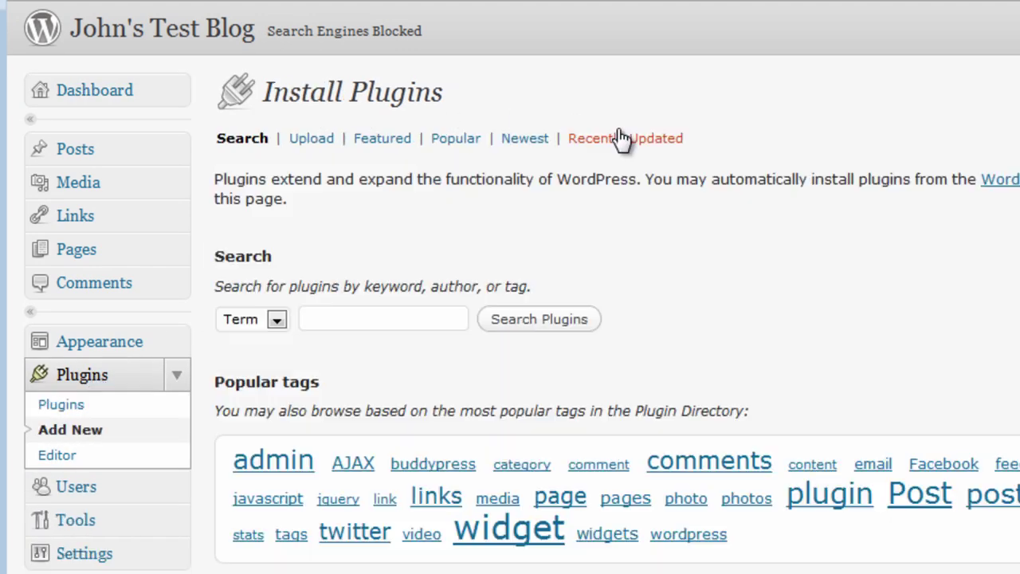
pyautogui.click(408, 319)
pyautogui.write('TinyMCE')
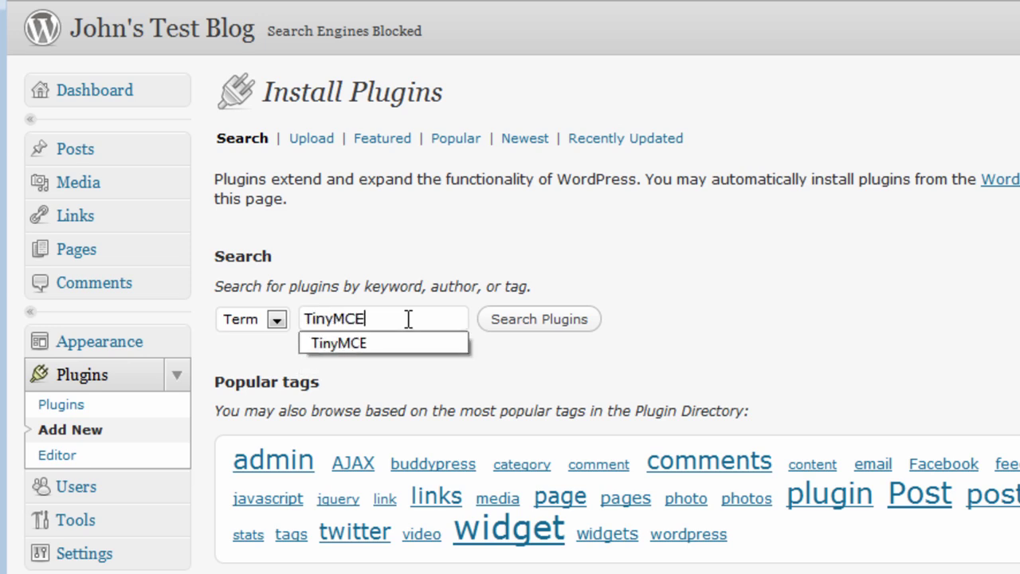
pyautogui.click(564, 319)
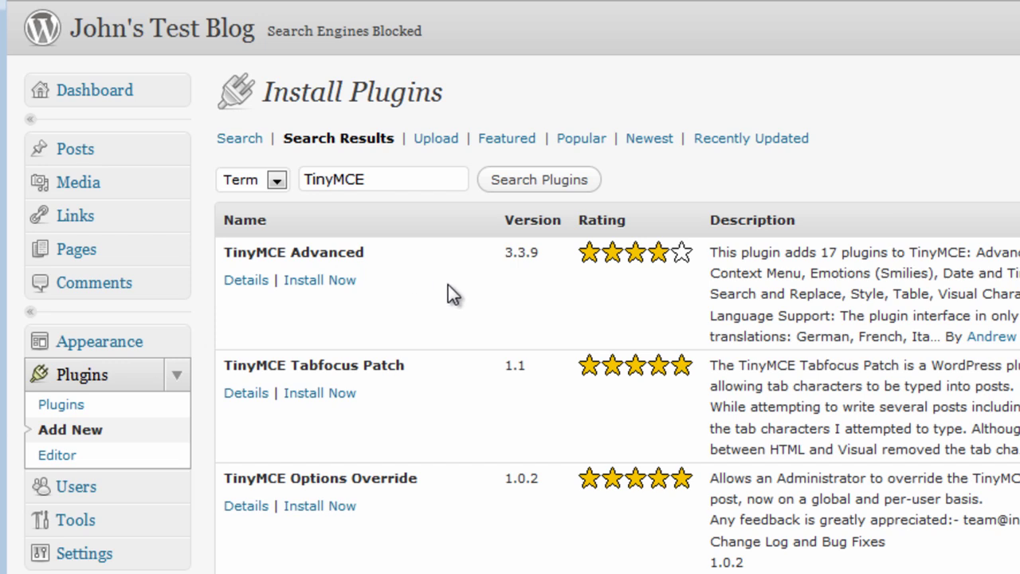
# Install and activate TinyMCE Advanced, then open the site Settings
pyautogui.click(320, 281)
pyautogui.click(686, 324)
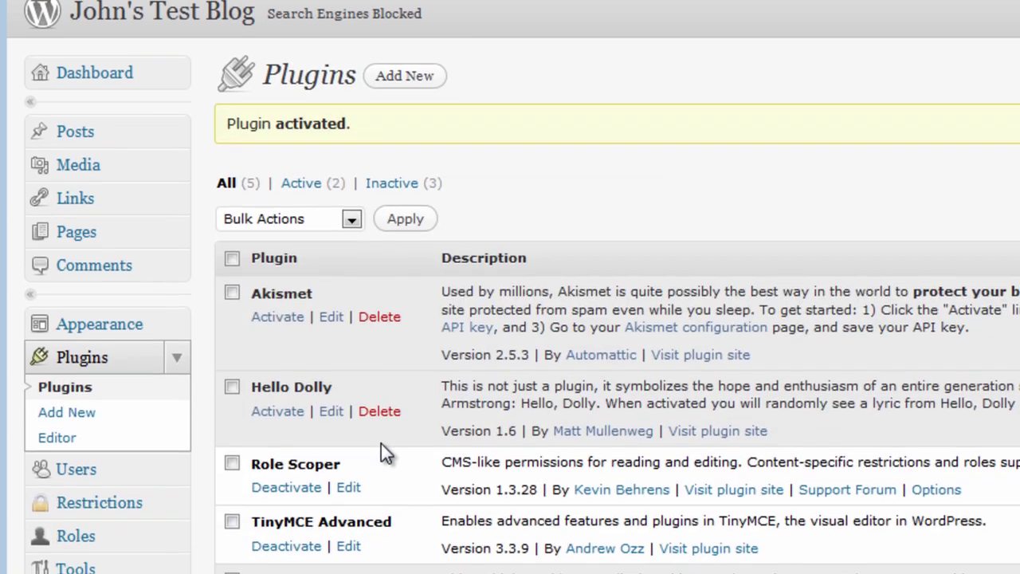
pyautogui.scroll(-2, 381, 444)
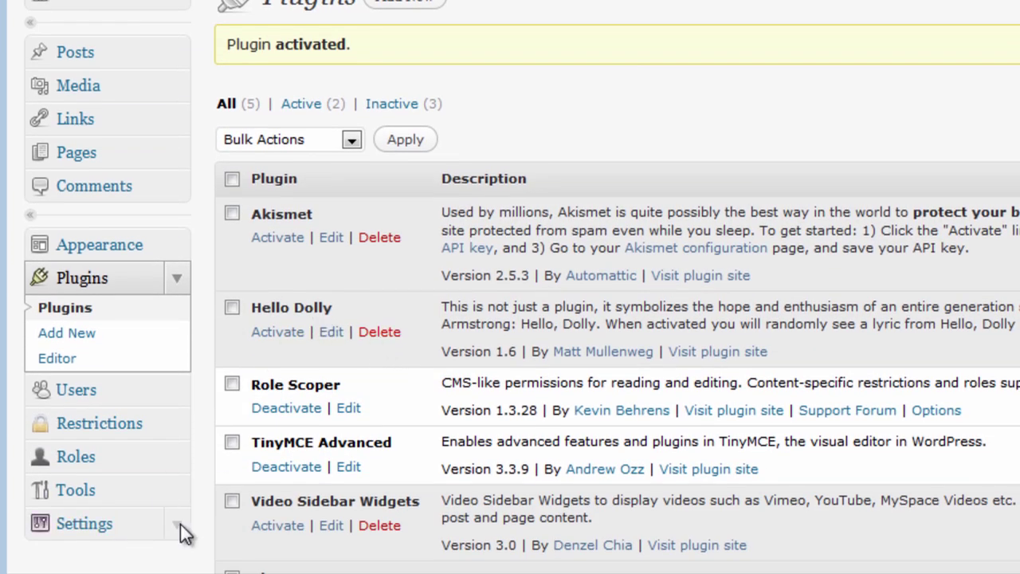
pyautogui.click(106, 531)
pyautogui.scroll(-5, 151, 487)
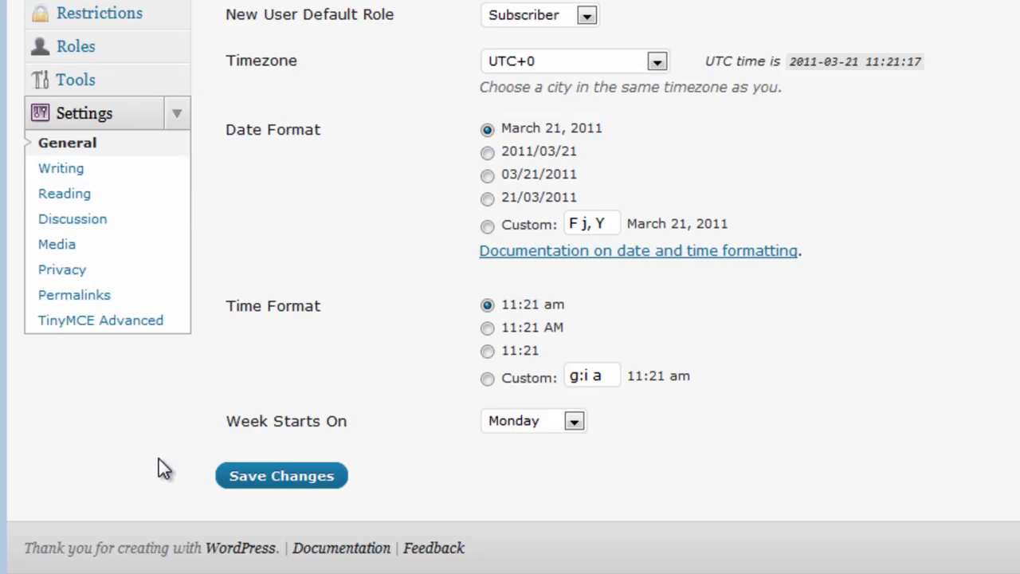
# Open Settings > TinyMCE Advanced and scroll through its toolbar Buttons Arrangement
pyautogui.click(140, 327)
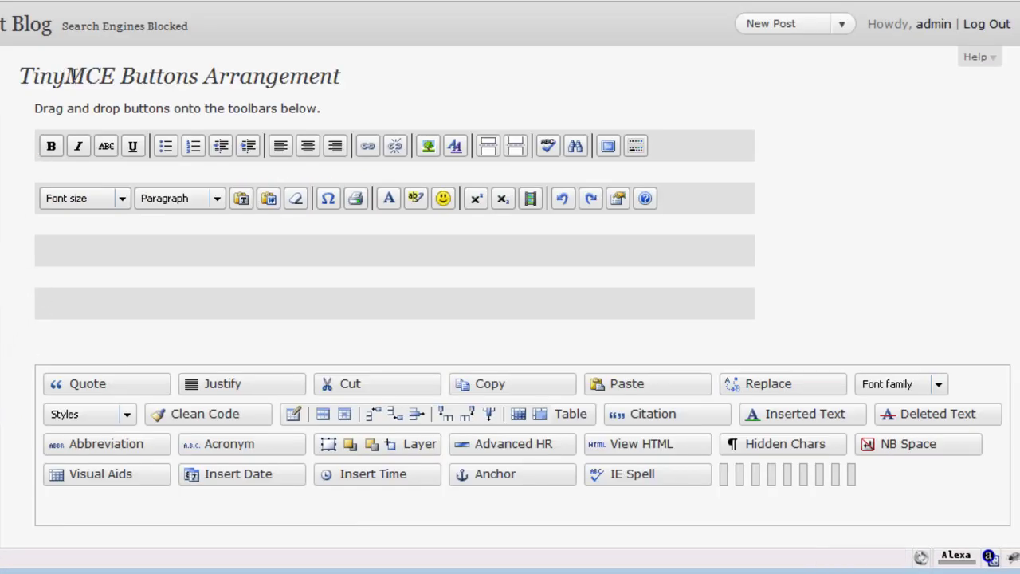
pyautogui.scroll(-2, 818, 203)
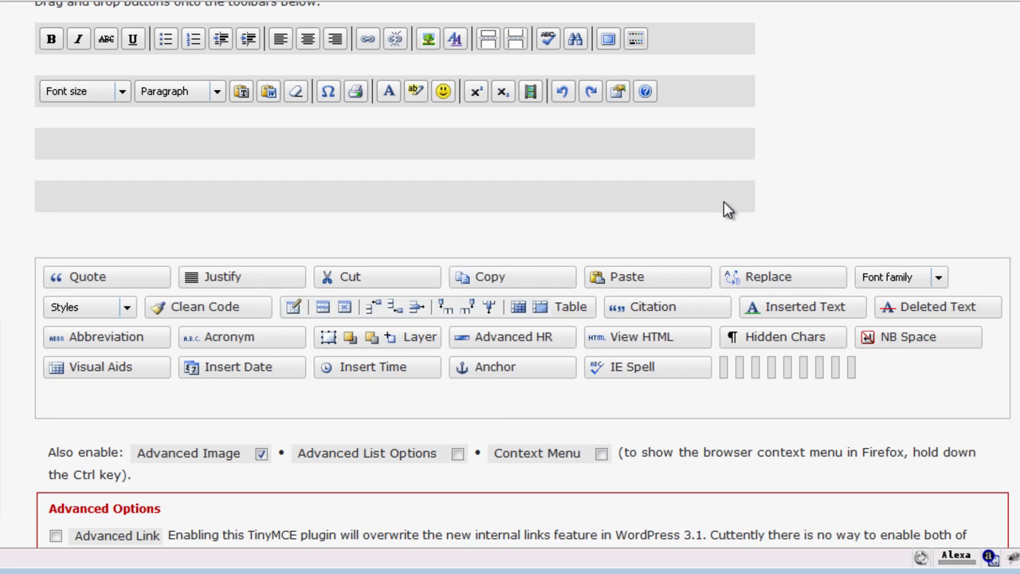
# Tick 'Stop removing the <p> and <br /> tags' under Advanced Options
pyautogui.scroll(-3, 732, 202)
pyautogui.scroll(-3, 732, 203)
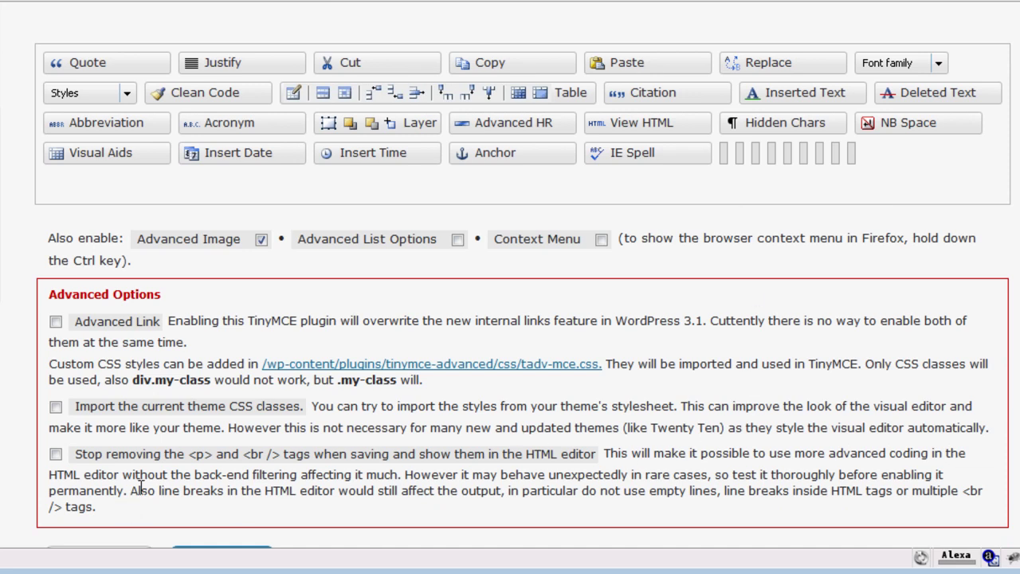
pyautogui.click(56, 456)
pyautogui.scroll(5, 225, 360)
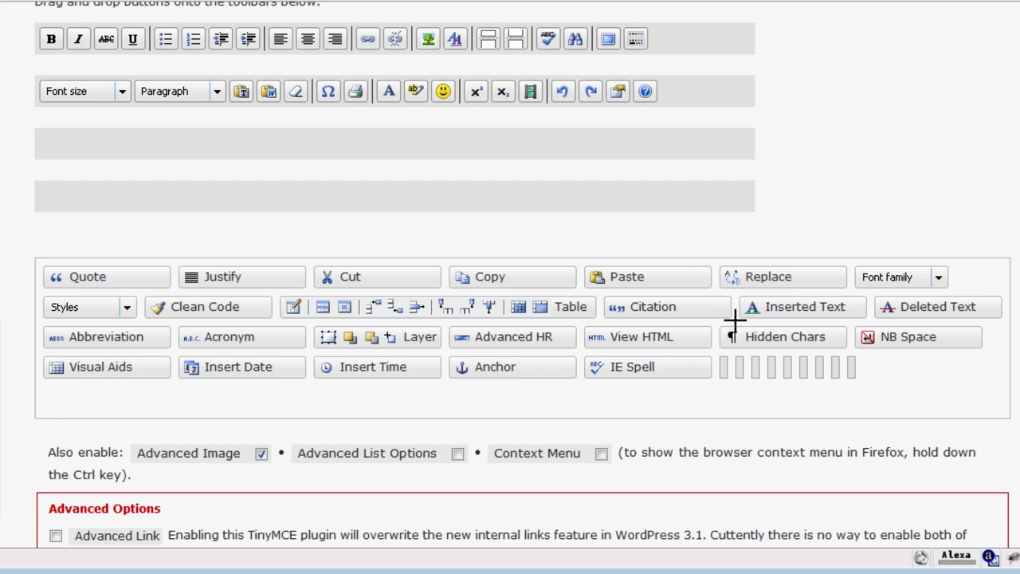
pyautogui.scroll(-3, 740, 315)
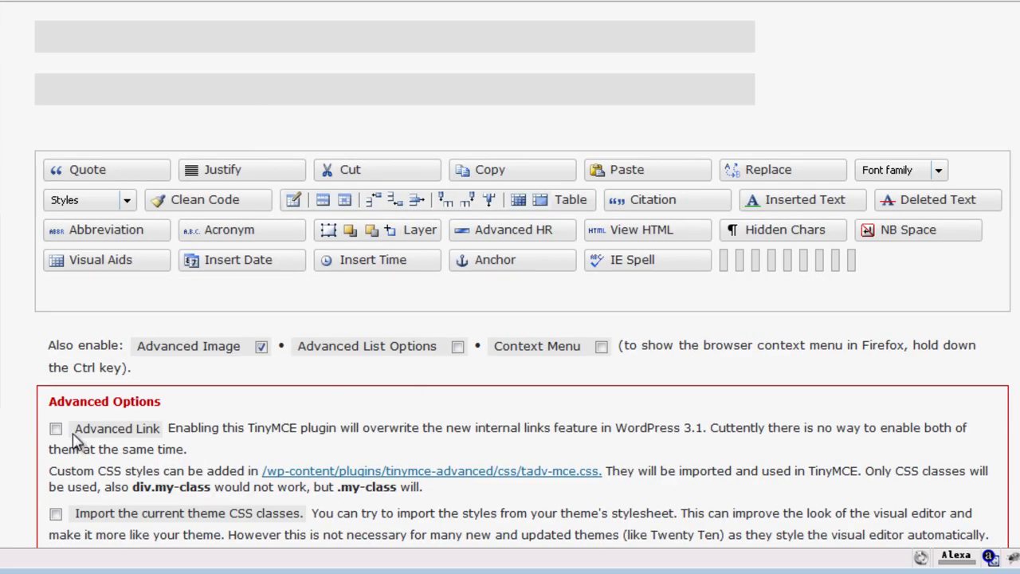
pyautogui.scroll(-3, 349, 417)
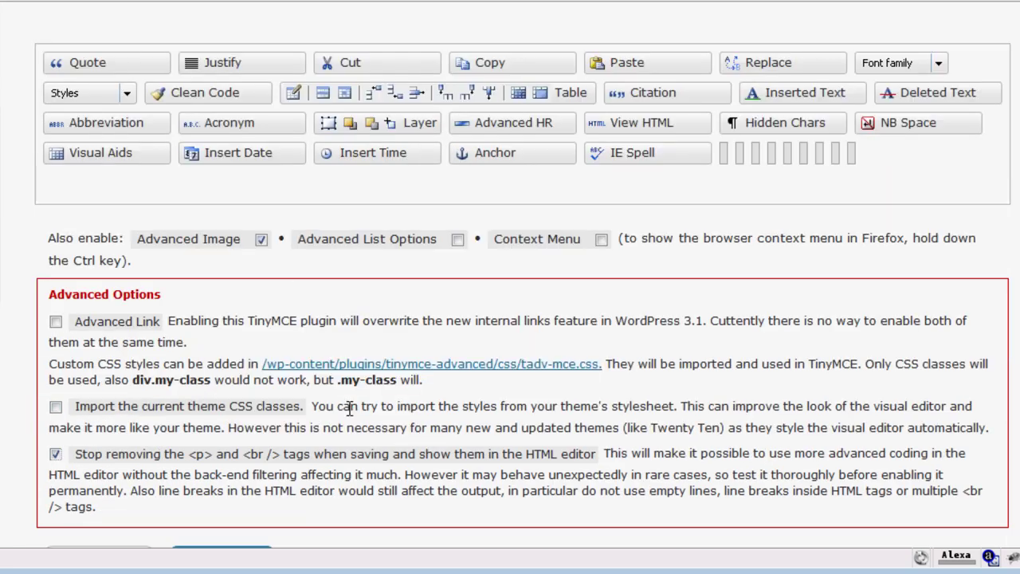
# Drag the table buttons onto the third toolbar row and save the options
pyautogui.scroll(6, 350, 409)
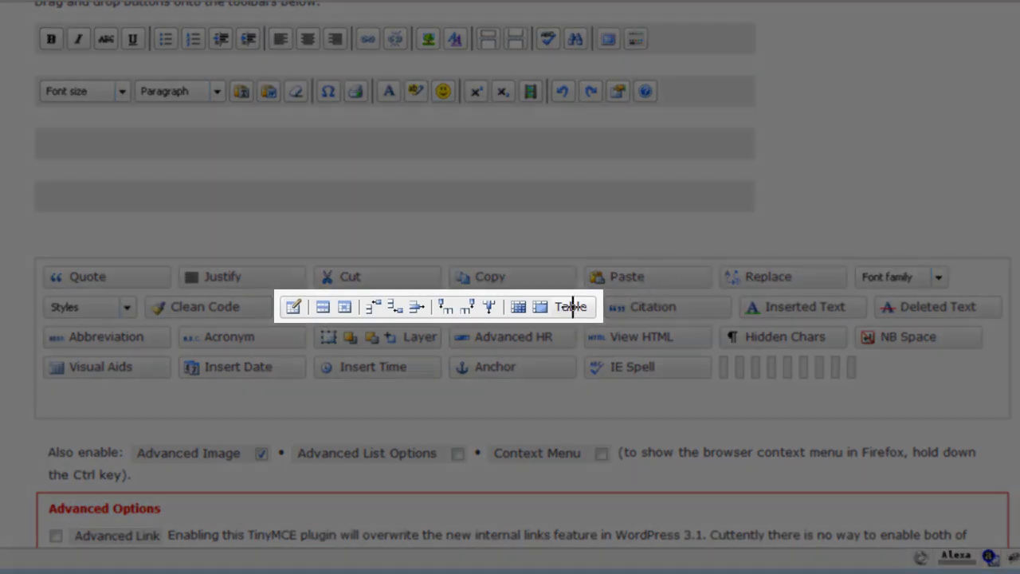
pyautogui.moveTo(572, 306); pyautogui.dragTo(331, 147)
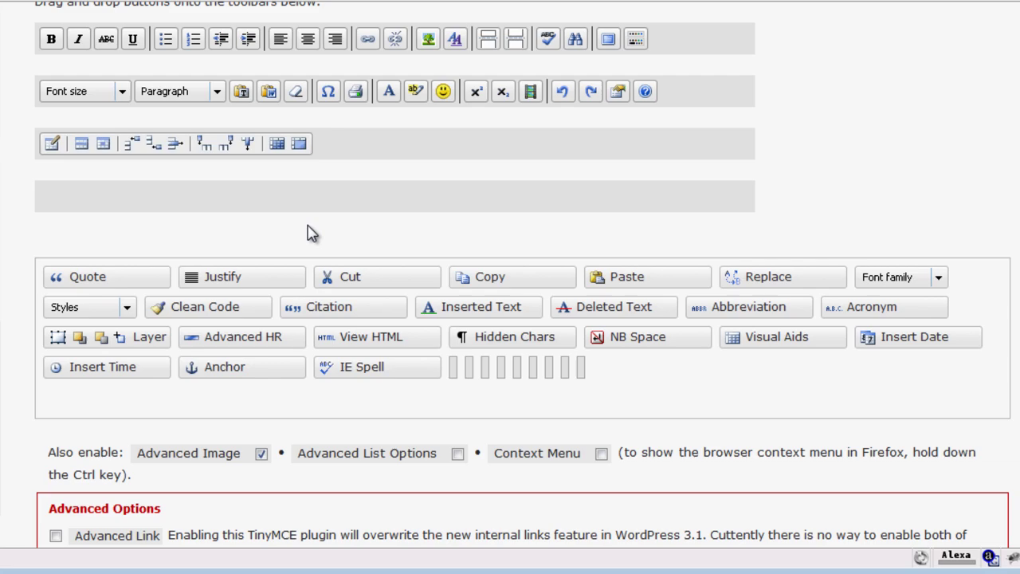
pyautogui.scroll(-4, 633, 234)
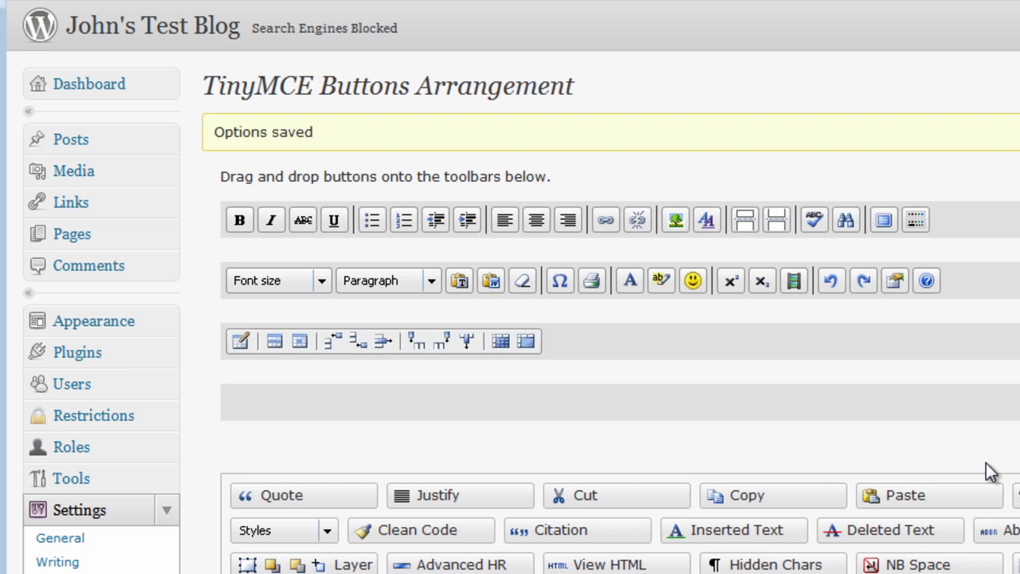
# Start a new post titled 'Table Test'
pyautogui.click(70, 143)
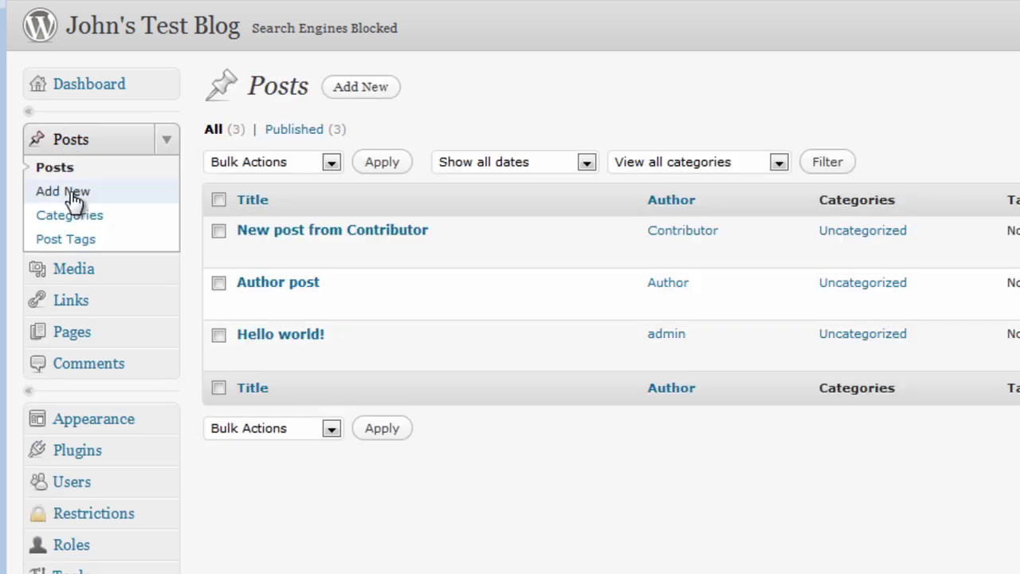
pyautogui.click(64, 191)
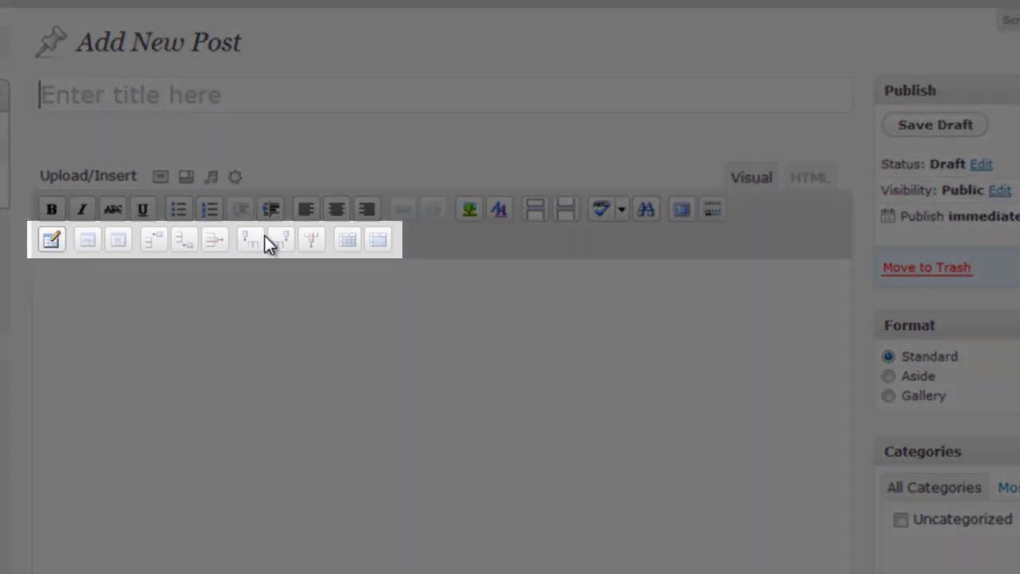
pyautogui.click(177, 85)
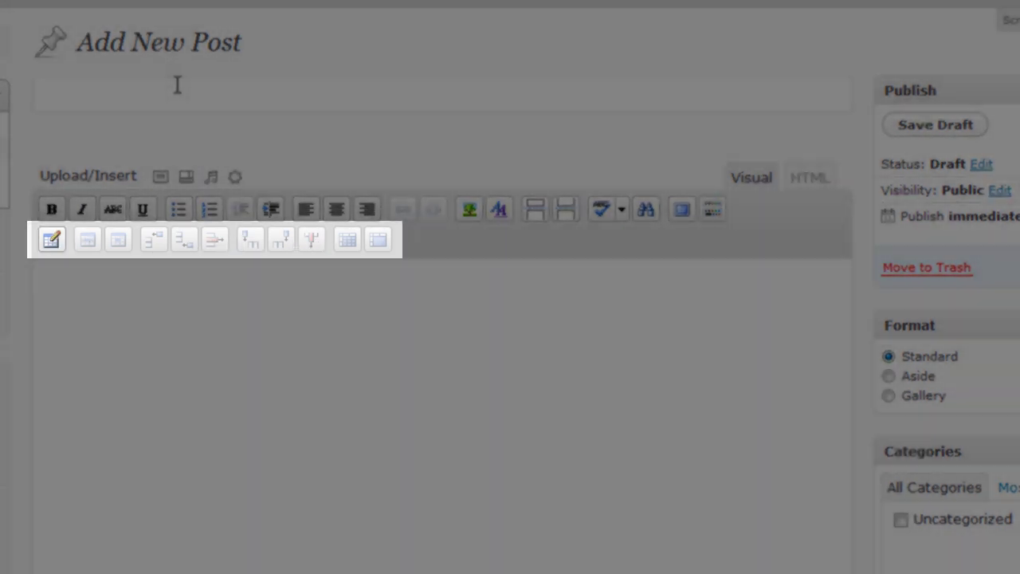
pyautogui.write('Tabe Te')
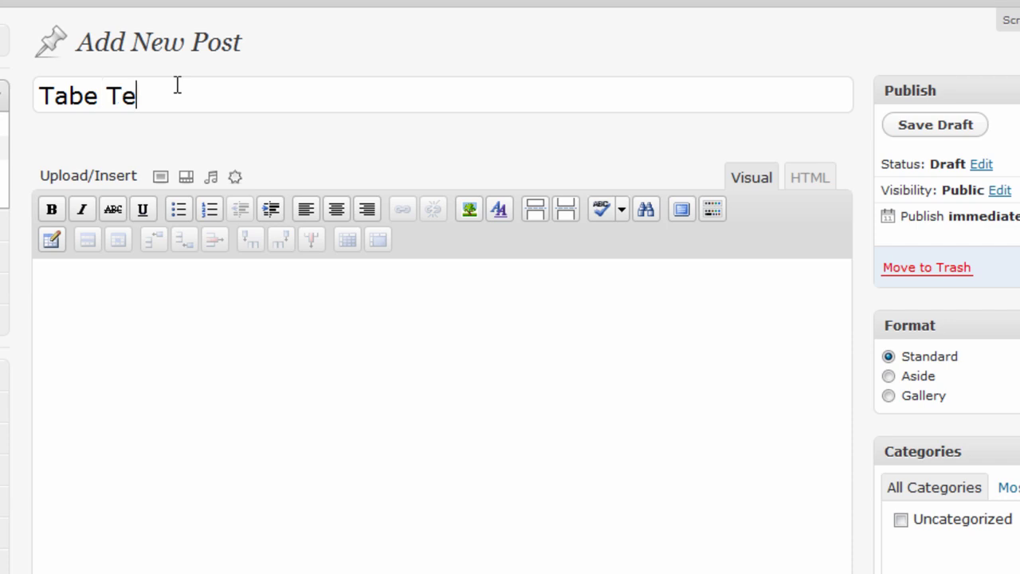
pyautogui.write('st')
pyautogui.press('Left')
pyautogui.write('l')
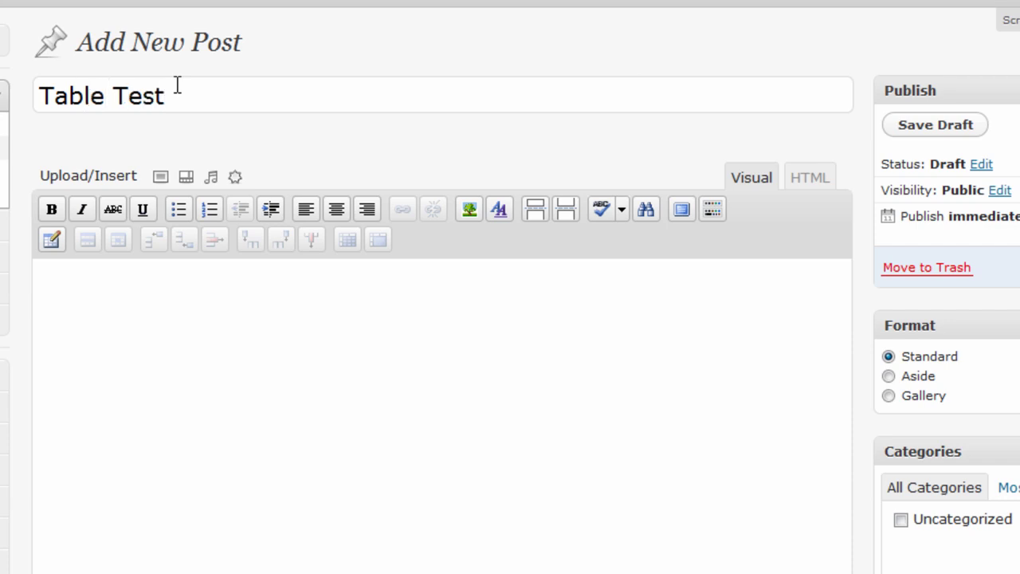
# Write 'This is a post to demonstrate tables!' in the body, followed by an empty line
pyautogui.click(185, 302)
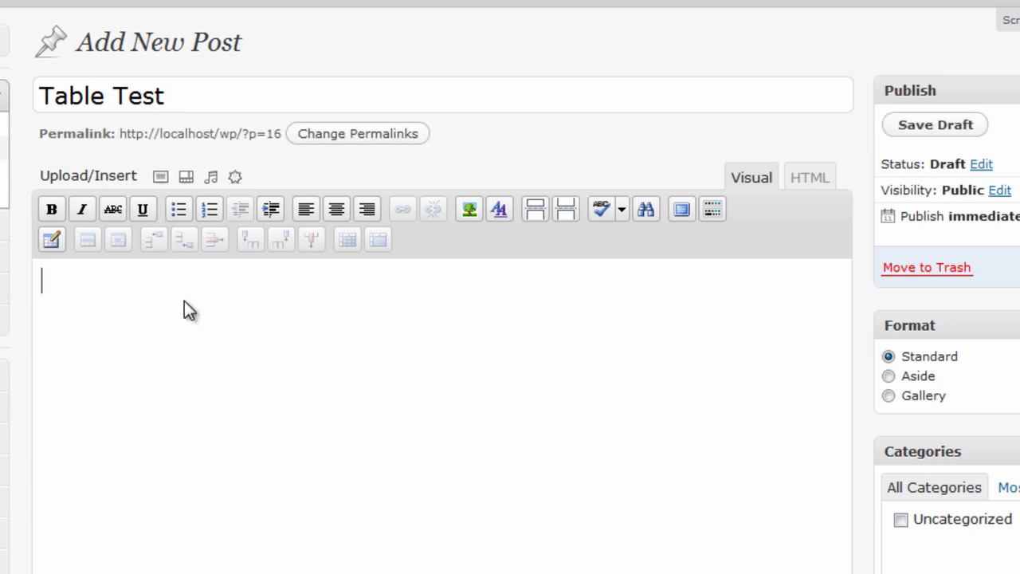
pyautogui.write('This is a ')
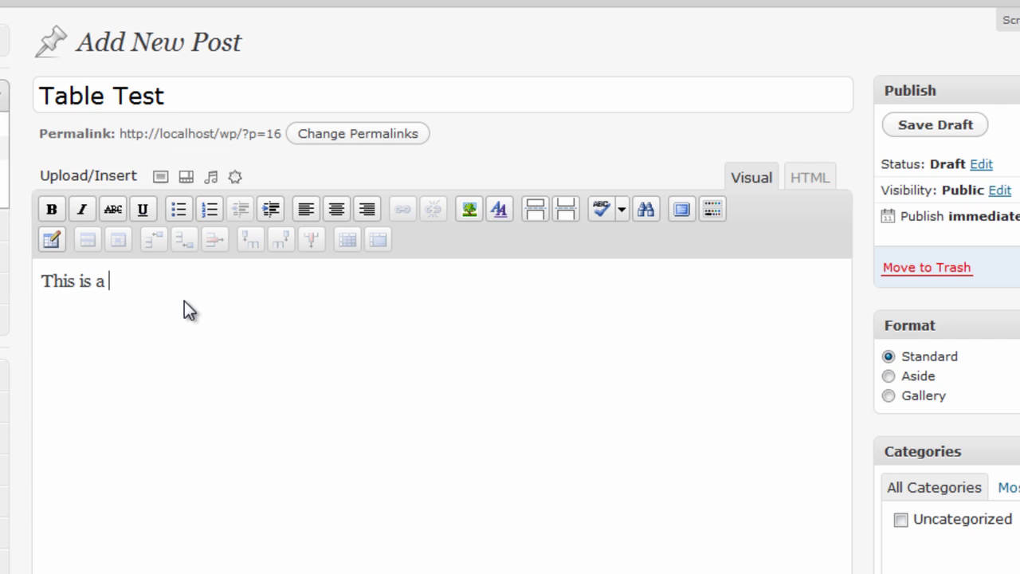
pyautogui.write('post to d')
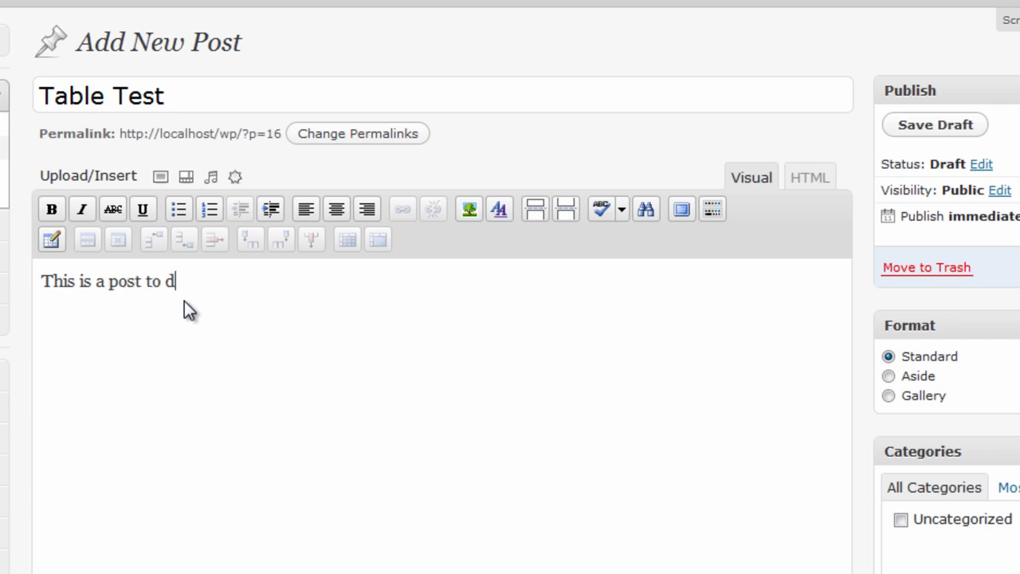
pyautogui.write('emonstrate table')
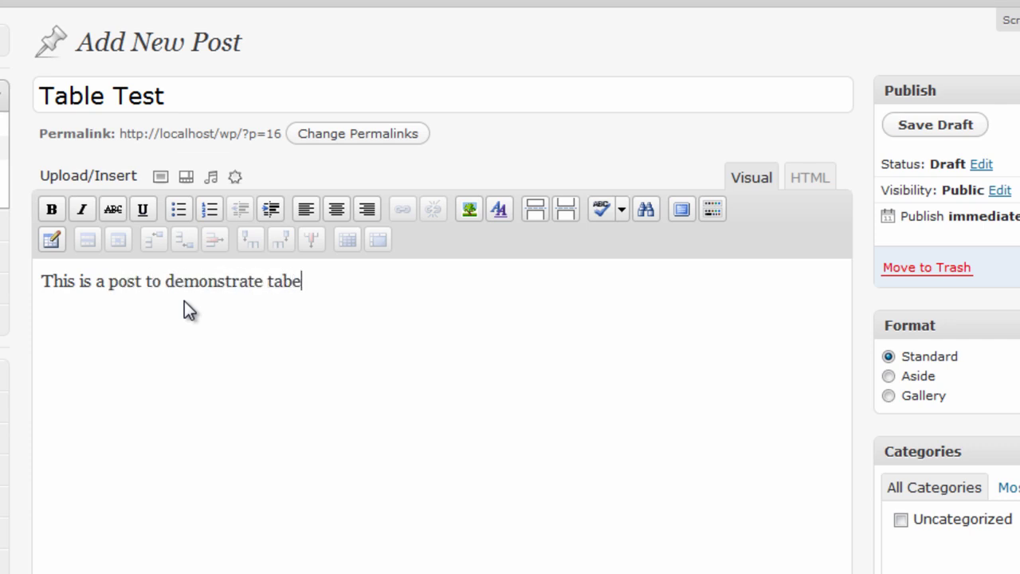
pyautogui.press('BackSpace')
pyautogui.write('les!')
pyautogui.press('Return')
pyautogui.moveTo(274, 281); pyautogui.dragTo(80, 282)
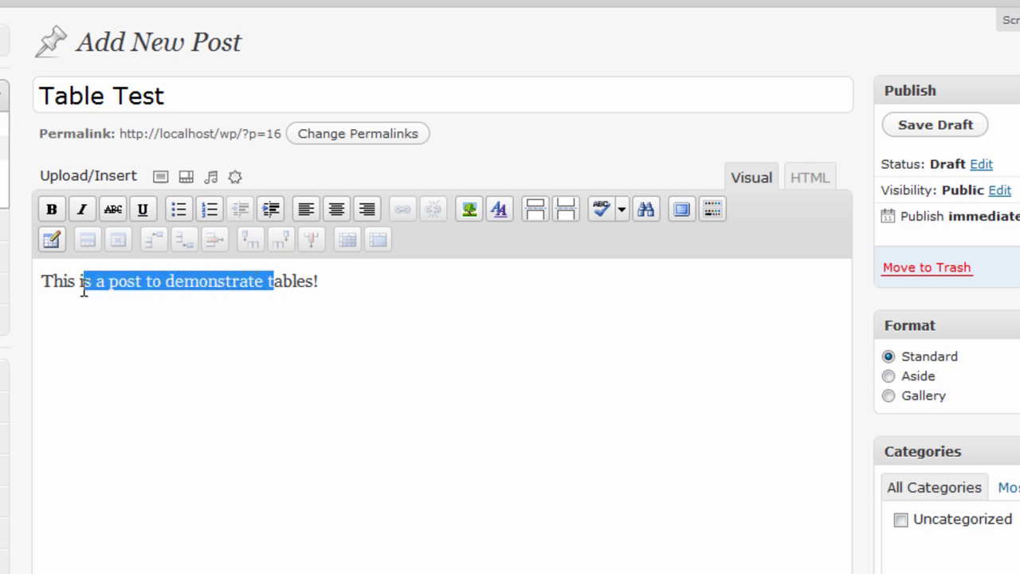
pyautogui.click(226, 318)
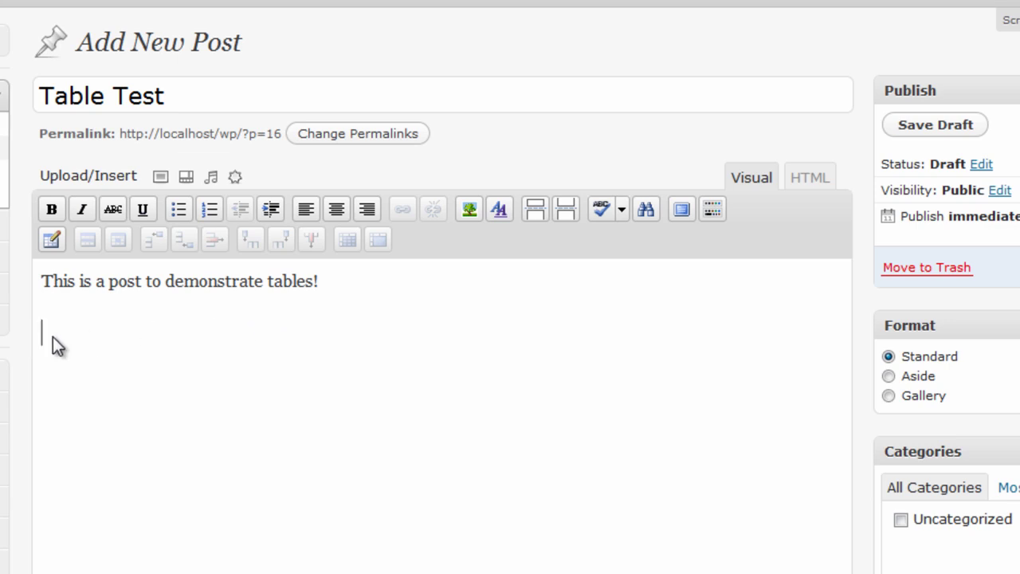
# Open the insert-table dialog and set 3 columns and 3 rows
pyautogui.click(49, 243)
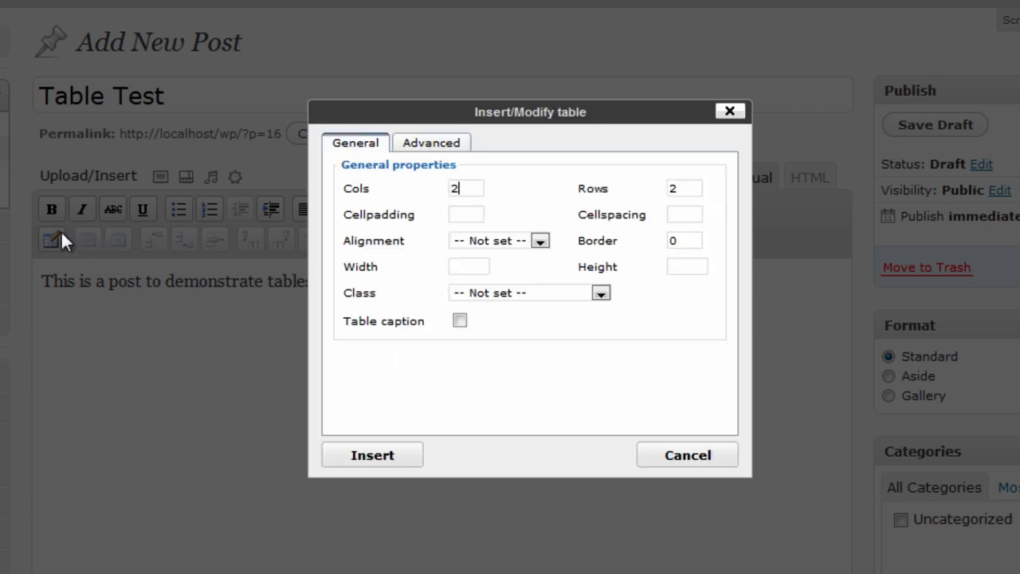
pyautogui.doubleClick(471, 190)
pyautogui.write('3')
pyautogui.doubleClick(688, 189)
pyautogui.write('3')
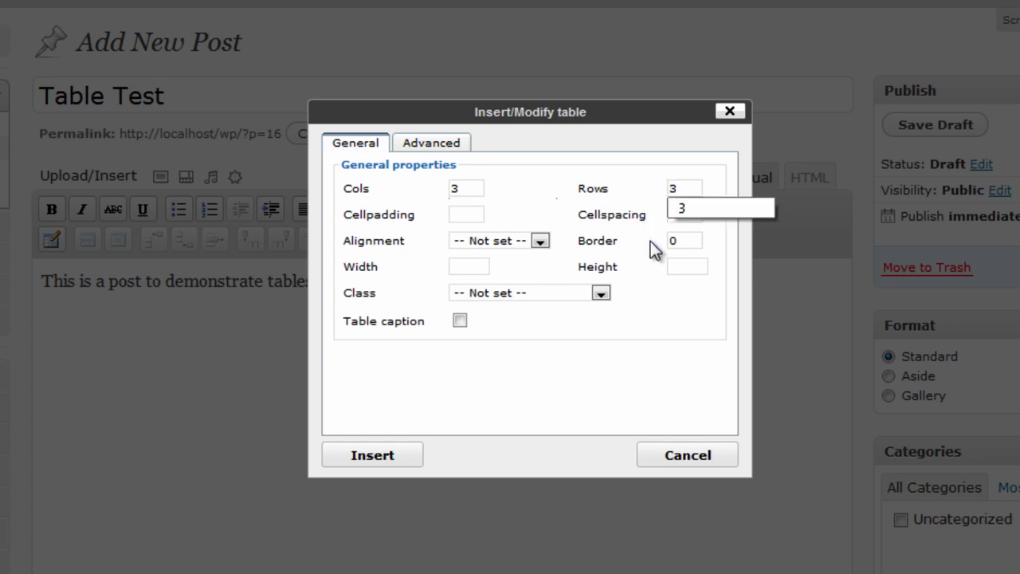
pyautogui.click(519, 224)
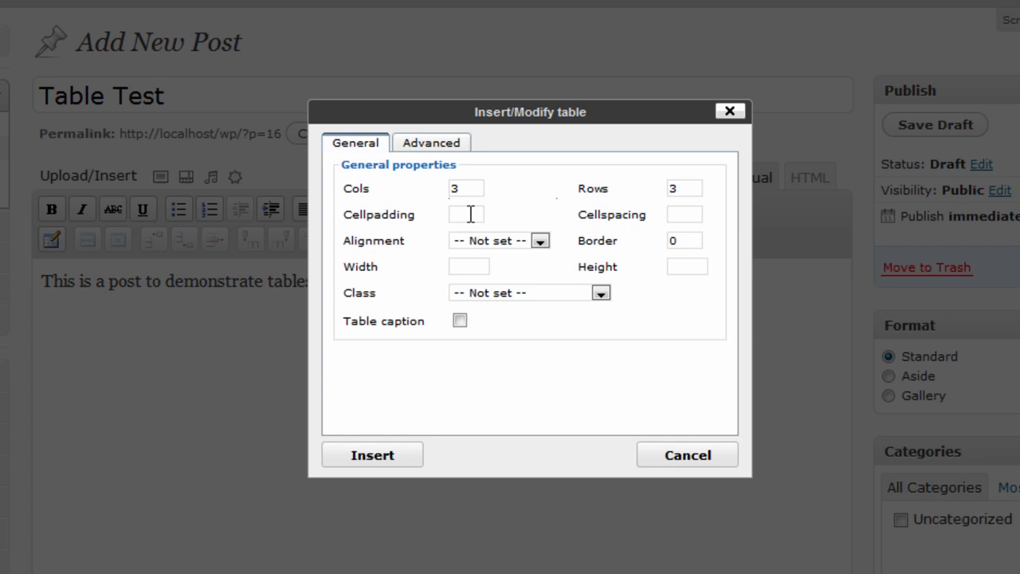
# Set cellpadding 5, cellspacing 0, center alignment and 80% width, then insert the table
pyautogui.write('5')
pyautogui.click(674, 214)
pyautogui.write('0')
pyautogui.click(541, 242)
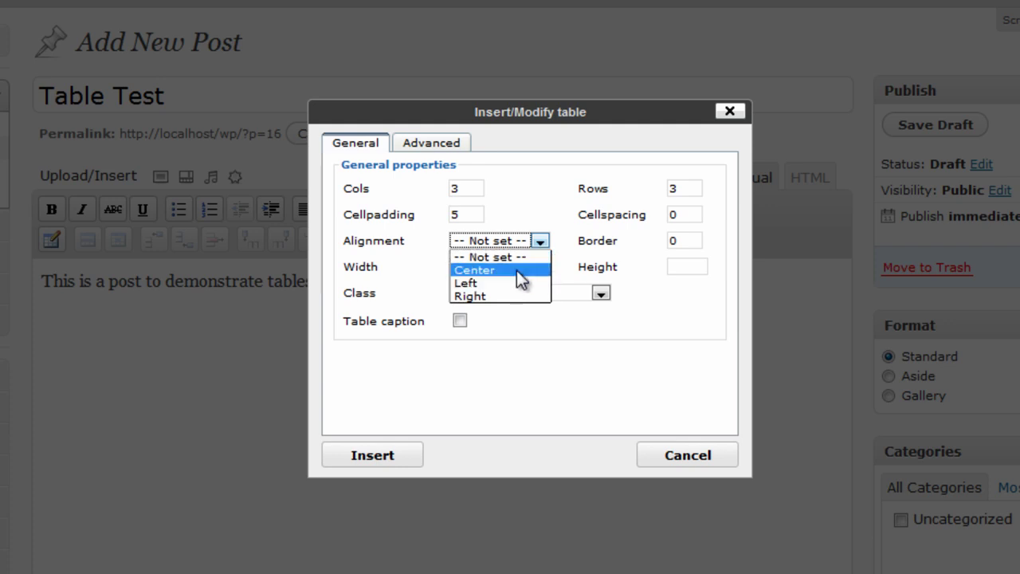
pyautogui.click(516, 271)
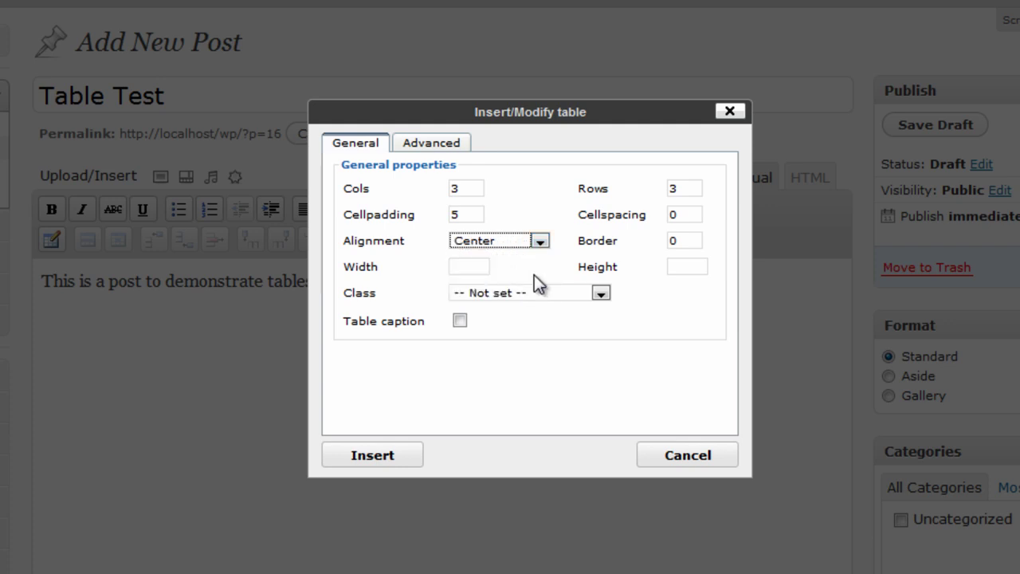
pyautogui.click(471, 266)
pyautogui.write('80')
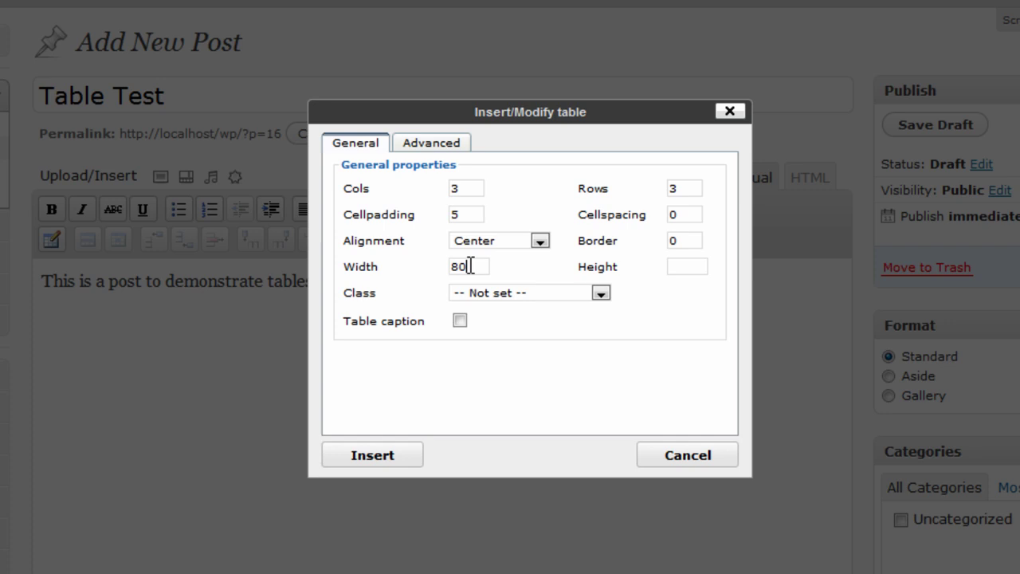
pyautogui.write('%')
pyautogui.click(456, 152)
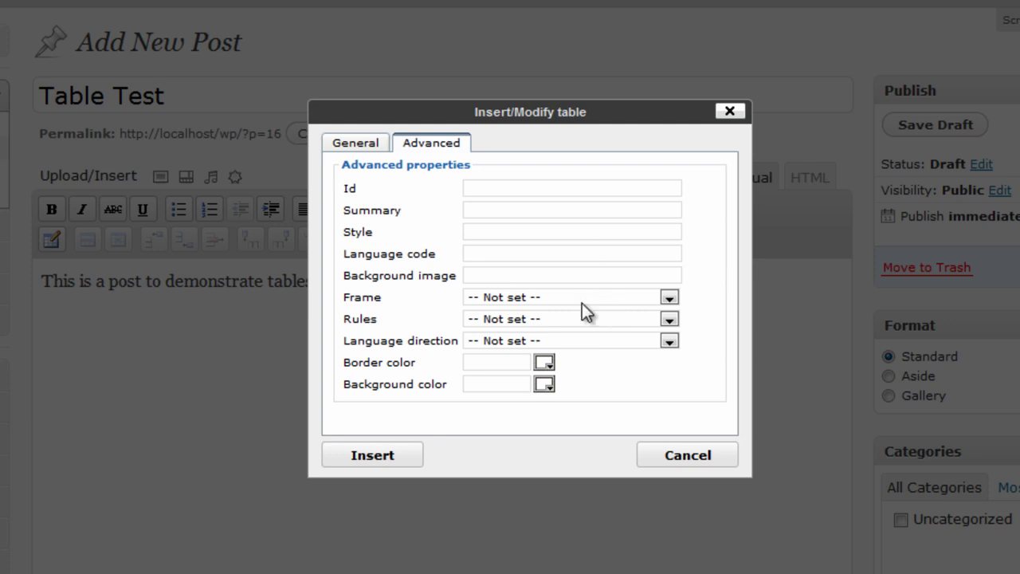
pyautogui.click(348, 147)
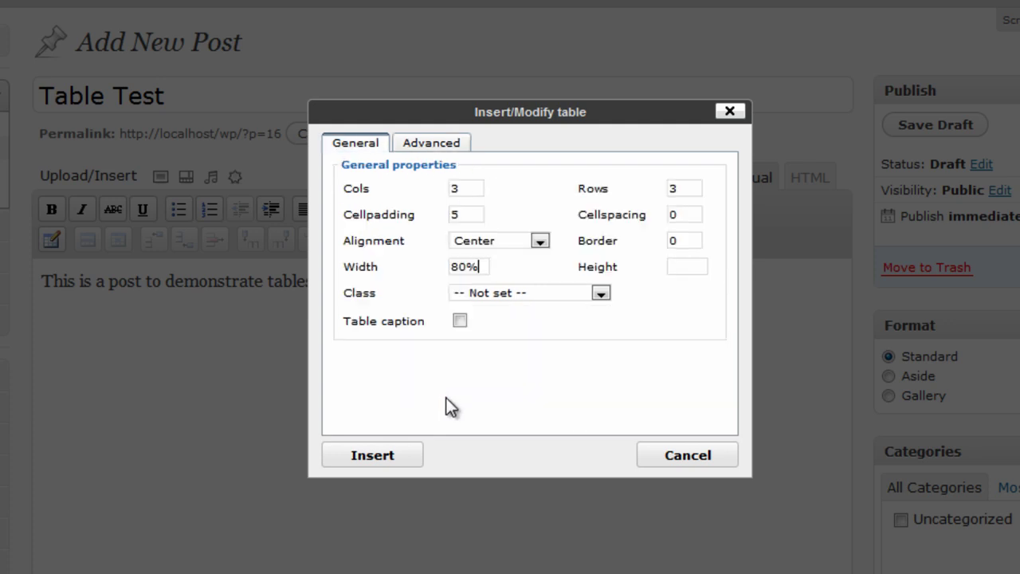
pyautogui.click(403, 461)
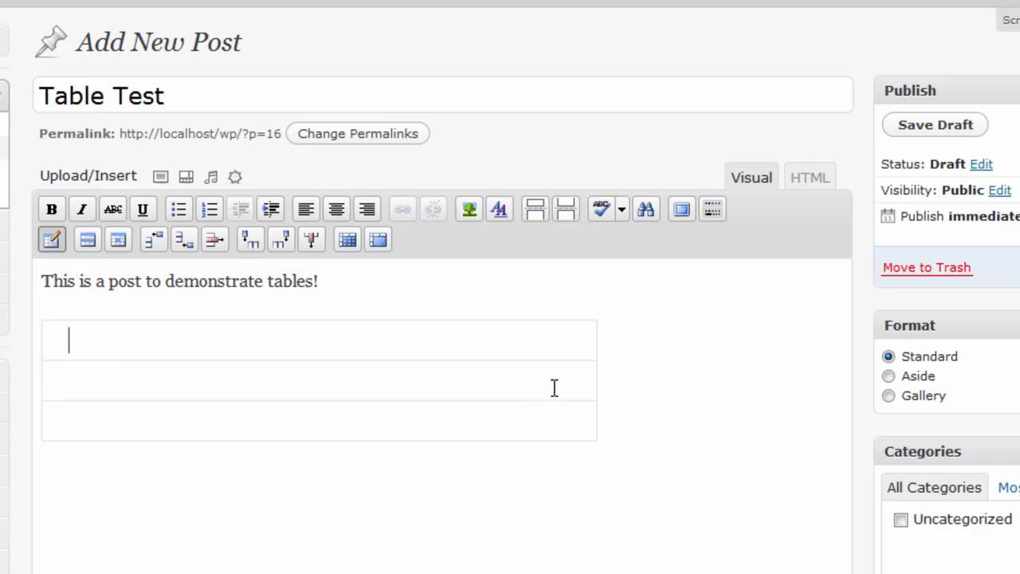
# Type Cell1, Cell 2 and Cell 3 across the first table row, then move below the table
pyautogui.scroll(-2, 554, 389)
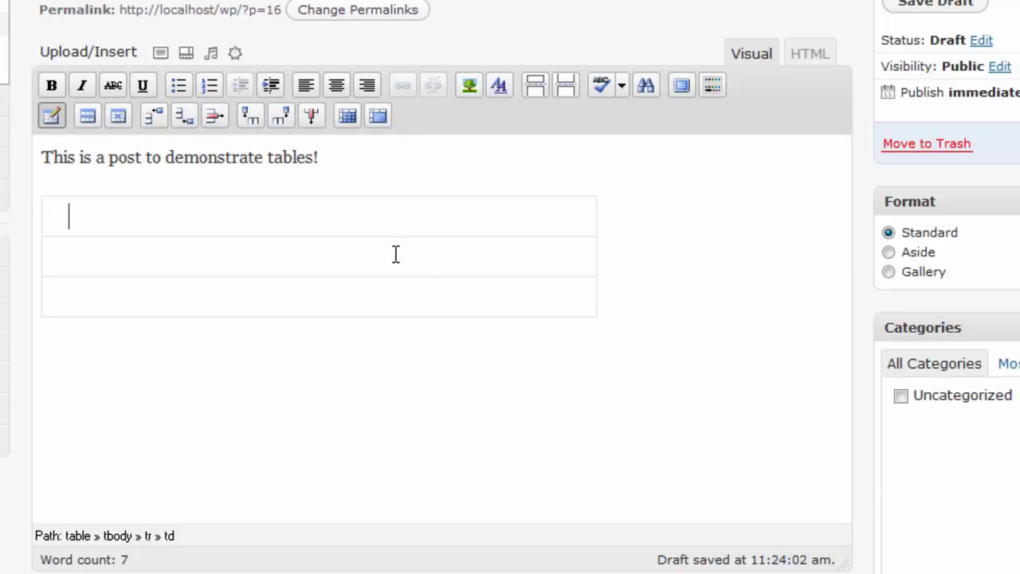
pyautogui.write('Cell')
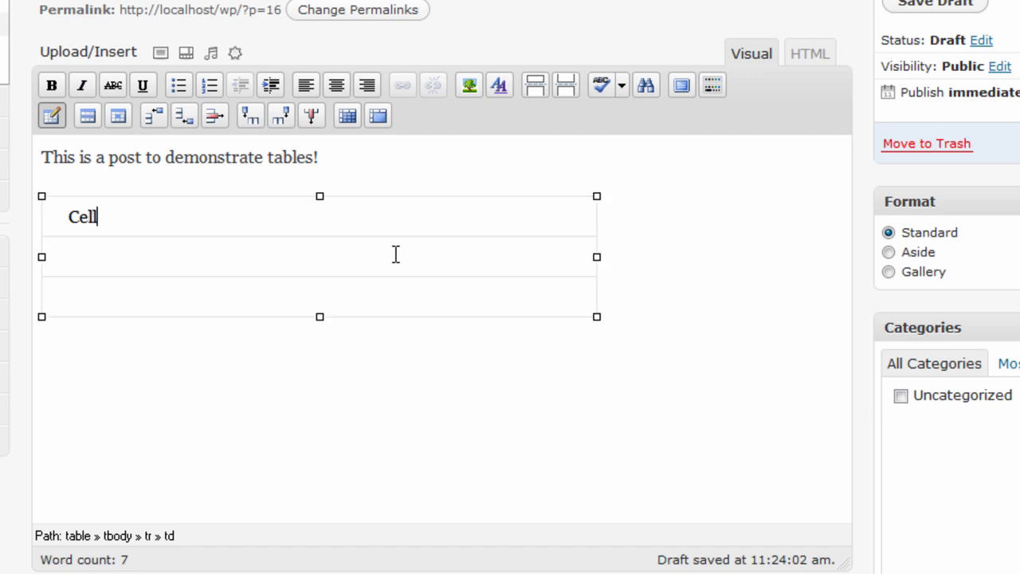
pyautogui.write('1')
pyautogui.press('Tab')
pyautogui.write('Cell 2')
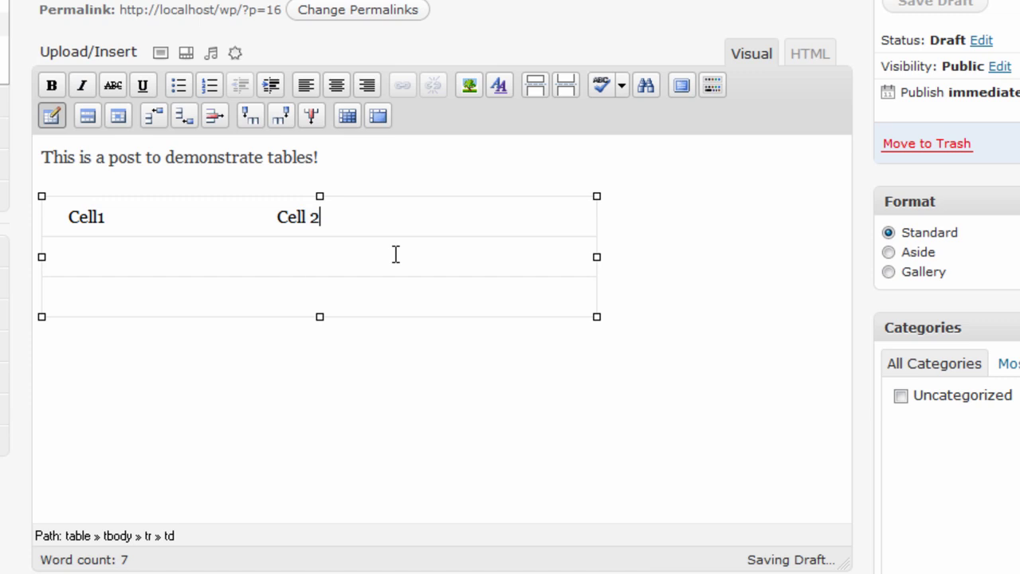
pyautogui.press('Tab')
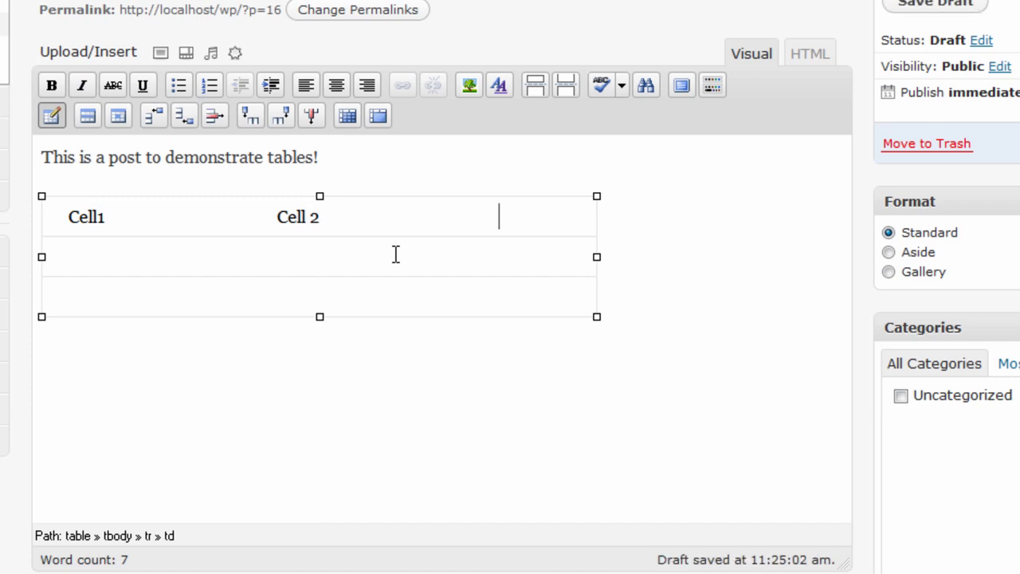
pyautogui.write('Cell')
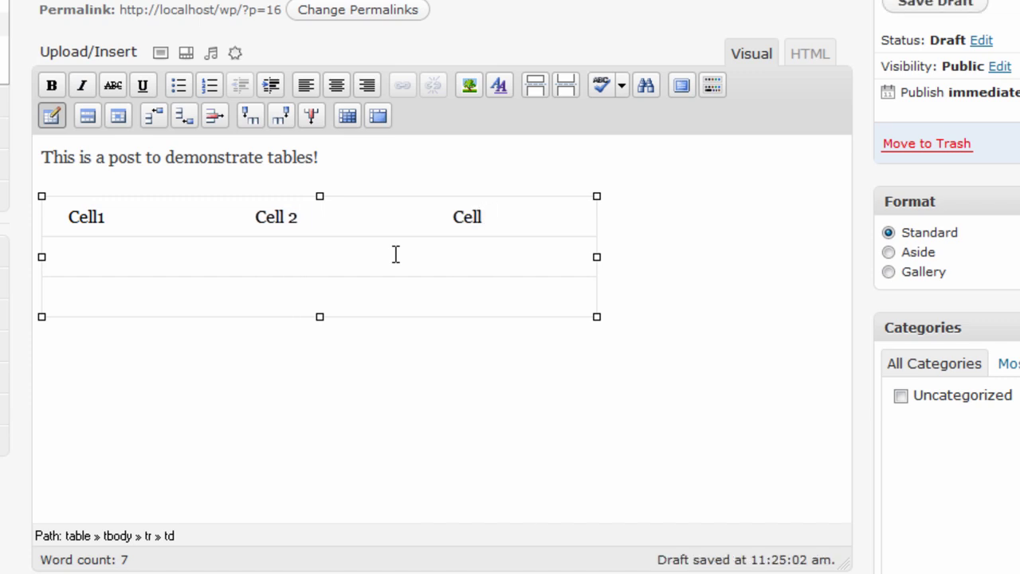
pyautogui.write(' 3')
pyautogui.press('Down')
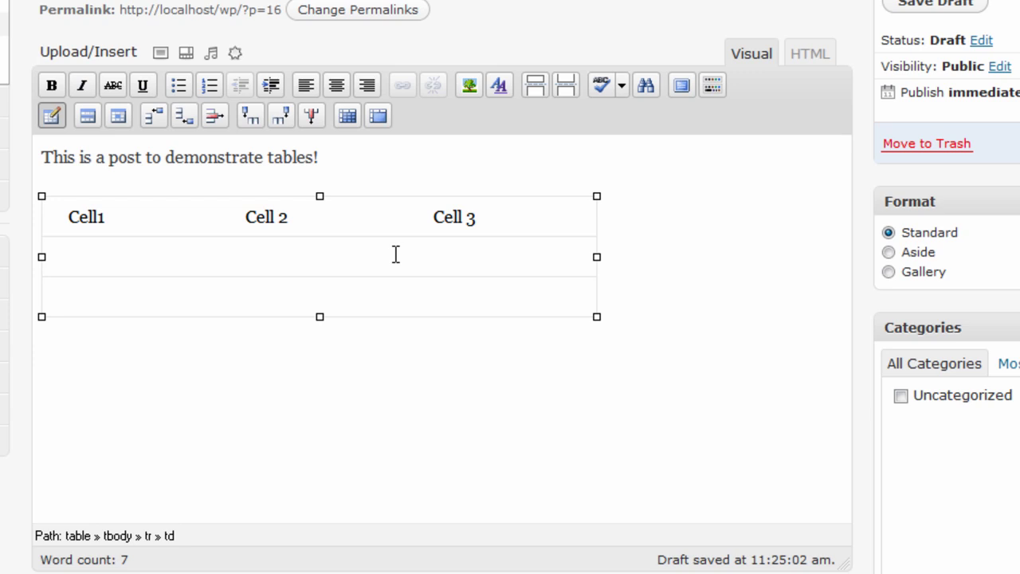
pyautogui.click(337, 256)
pyautogui.click(220, 256)
pyautogui.click(673, 316)
pyautogui.click(291, 383)
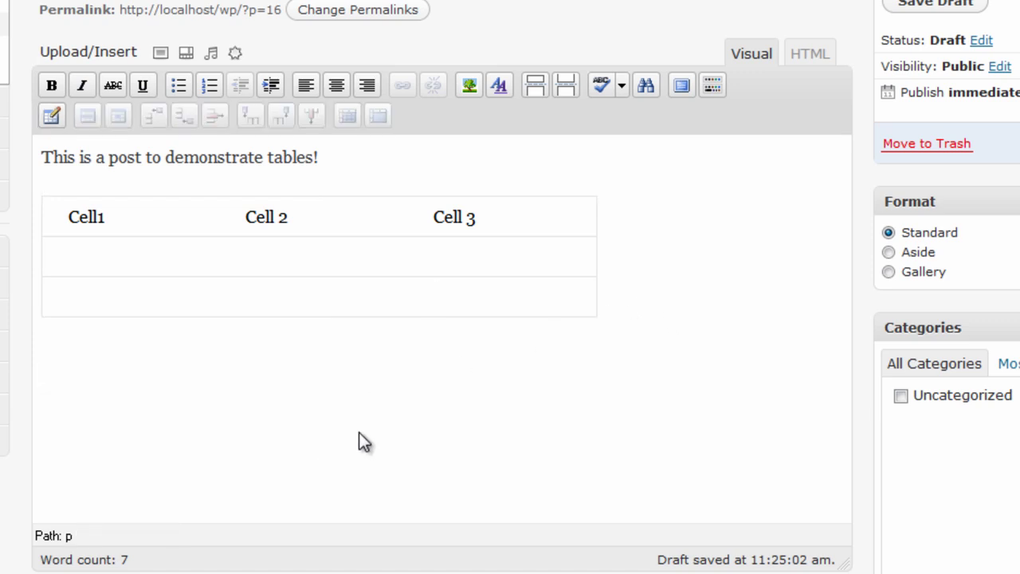
# Start a second table with 1 column, 1 row, border 1 and 50% width
pyautogui.click(50, 118)
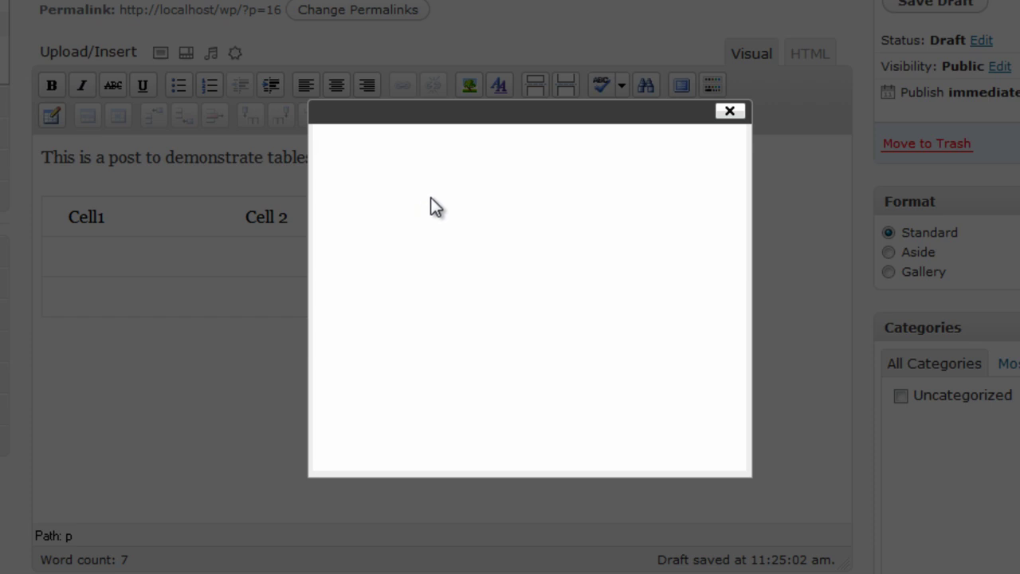
pyautogui.doubleClick(459, 187)
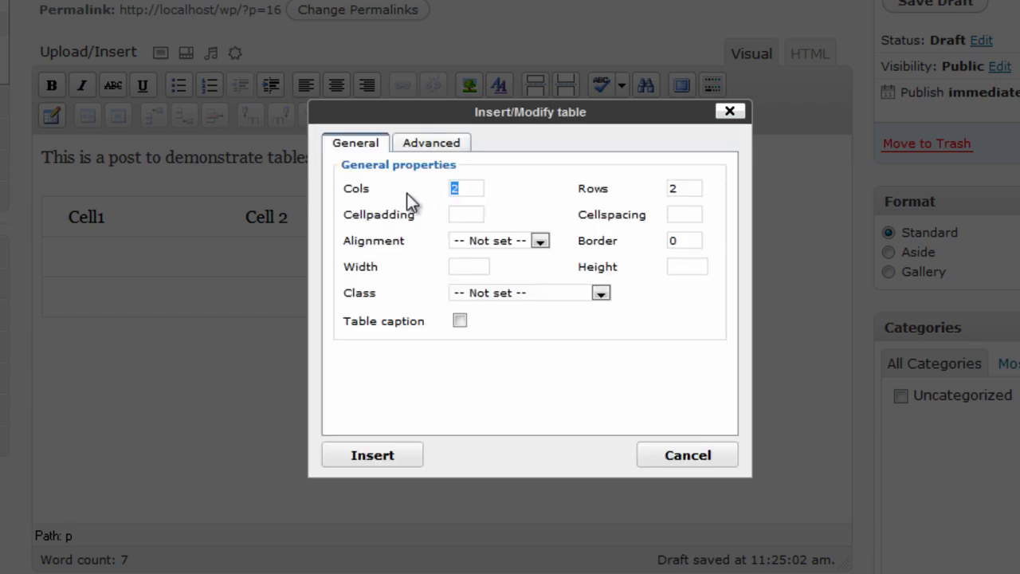
pyautogui.write('1')
pyautogui.doubleClick(674, 189)
pyautogui.write('1')
pyautogui.doubleClick(674, 240)
pyautogui.write('1')
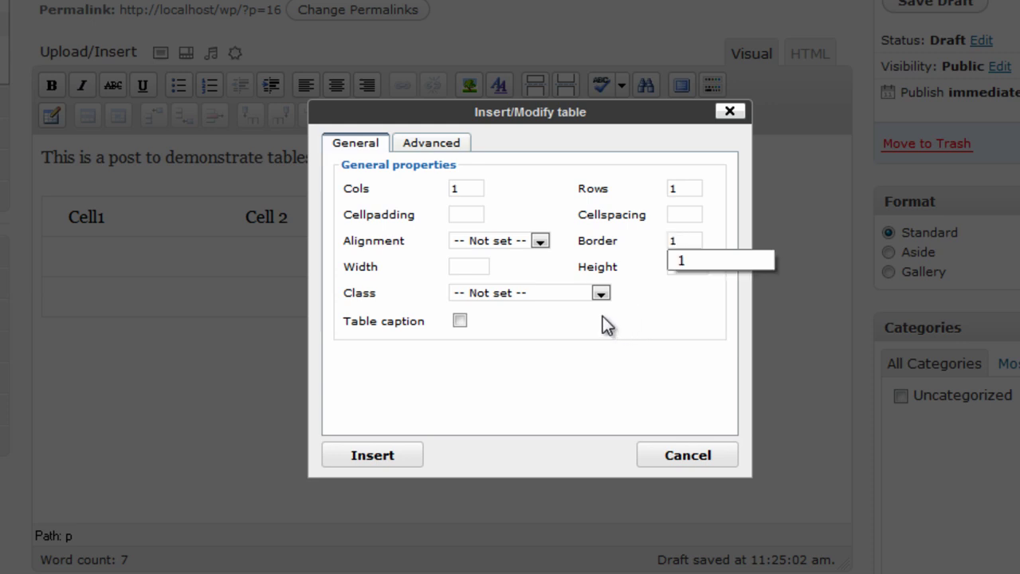
pyautogui.click(472, 274)
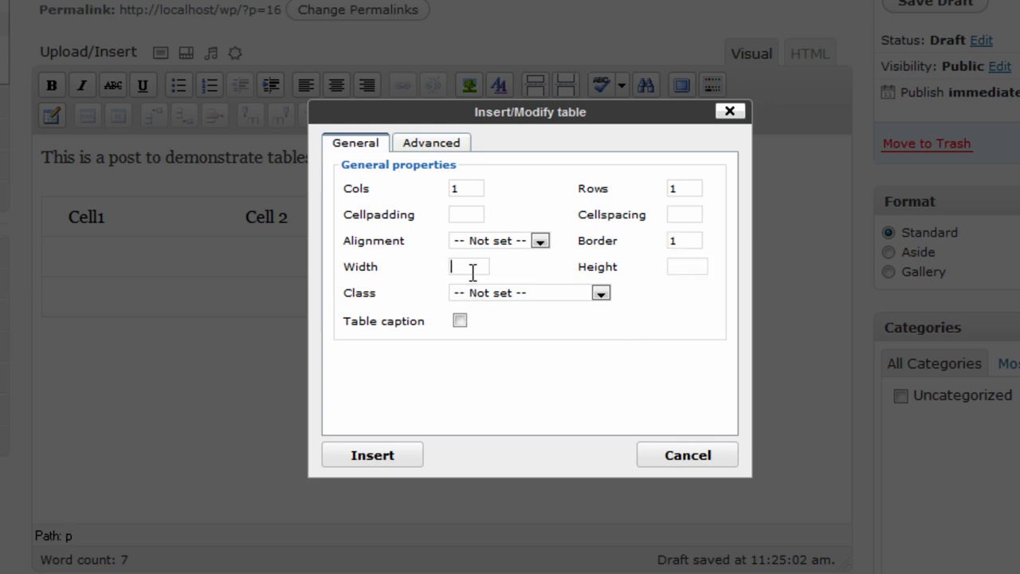
pyautogui.write('50%')
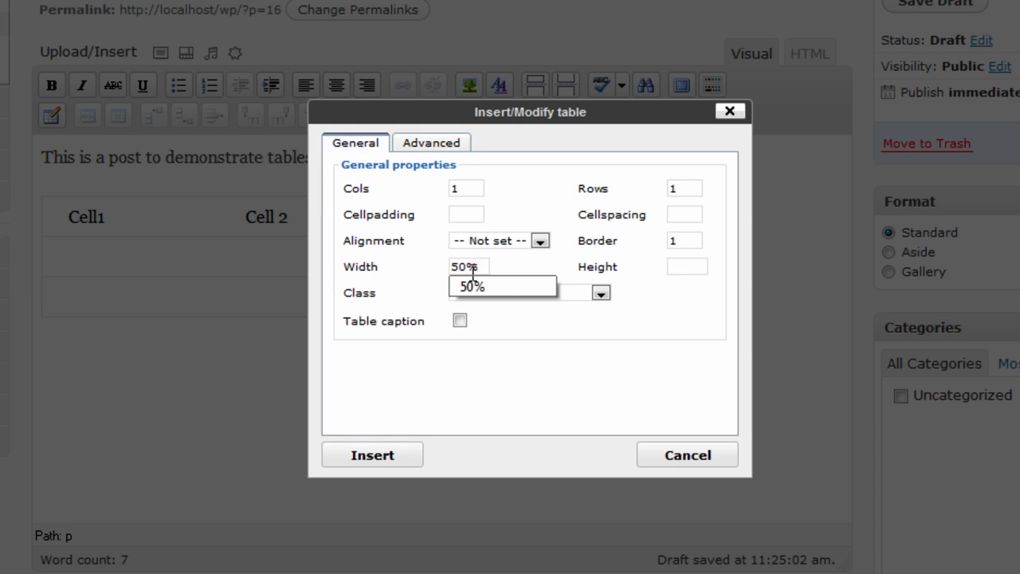
pyautogui.click(502, 306)
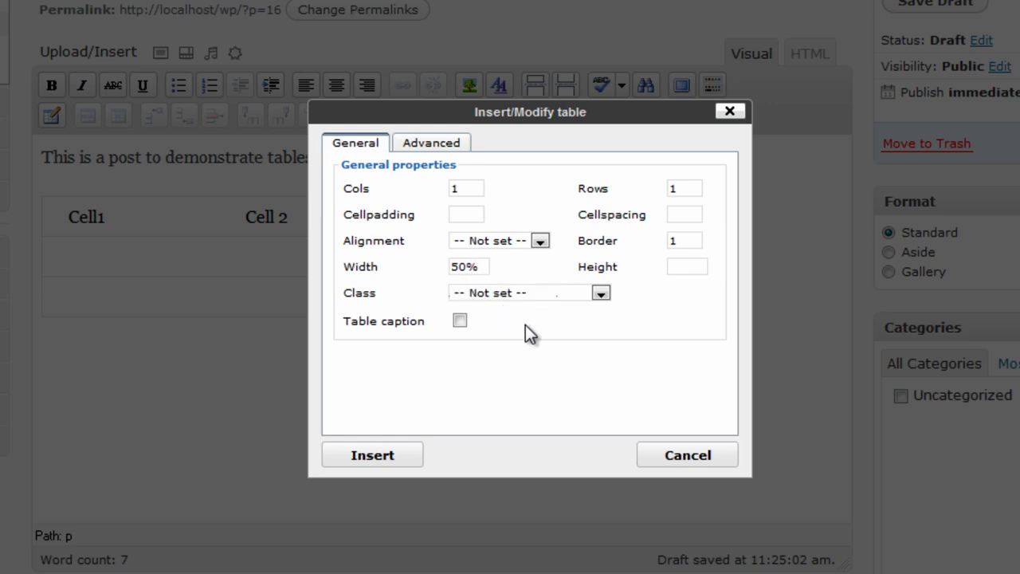
# Give the table a pale yellow #ffffcc background from the Advanced palette
pyautogui.click(426, 146)
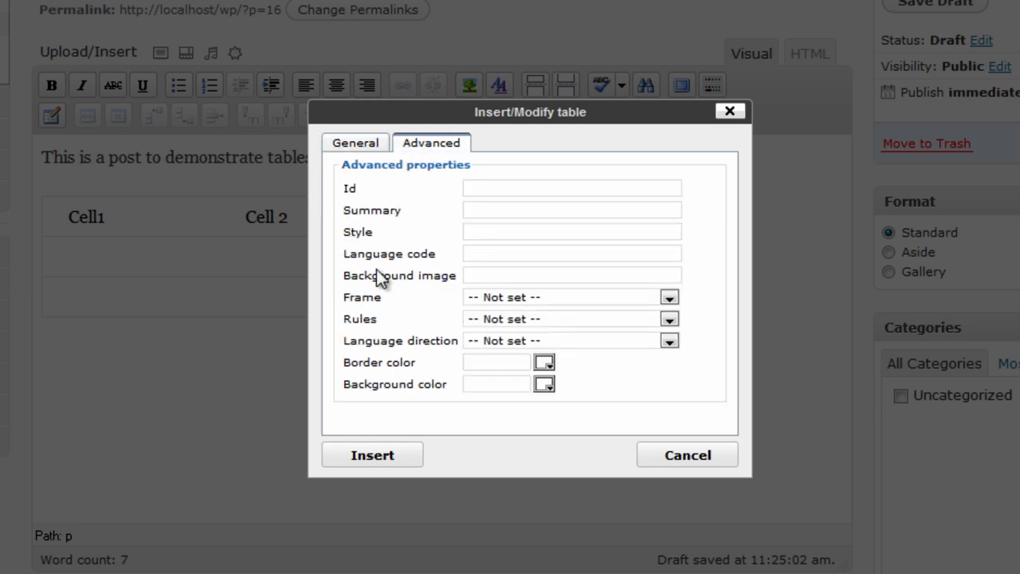
pyautogui.click(555, 389)
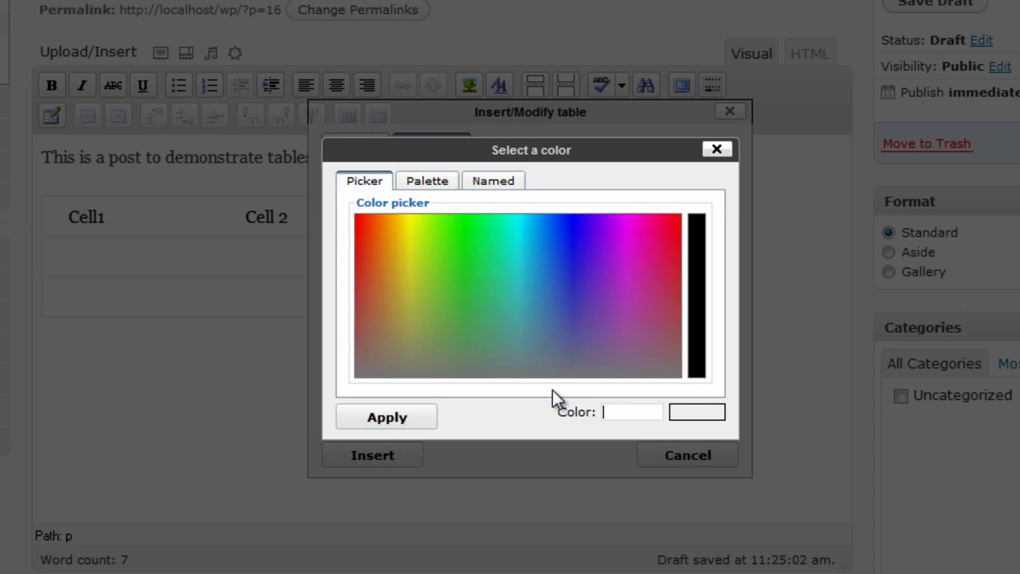
pyautogui.click(438, 188)
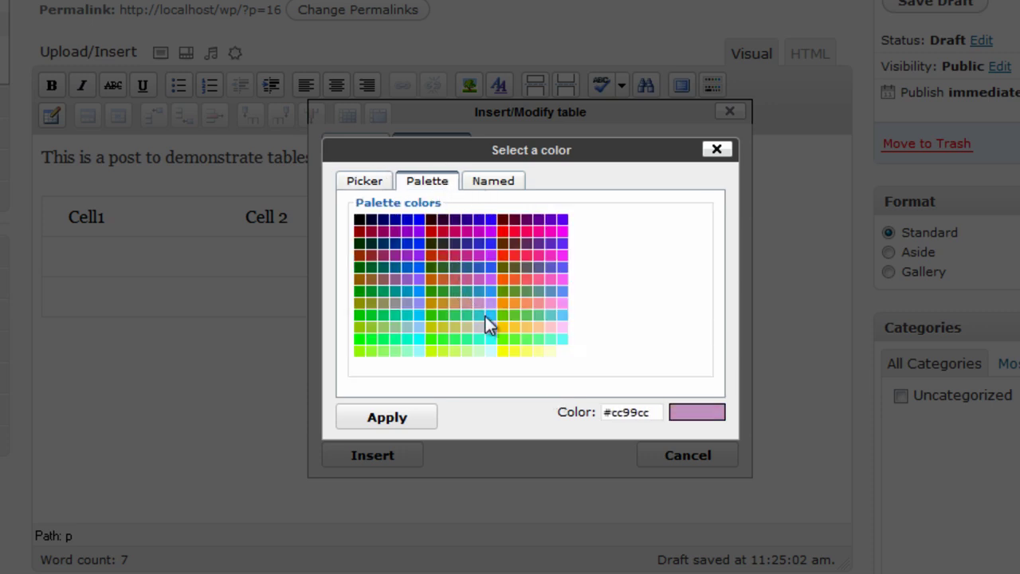
pyautogui.click(550, 354)
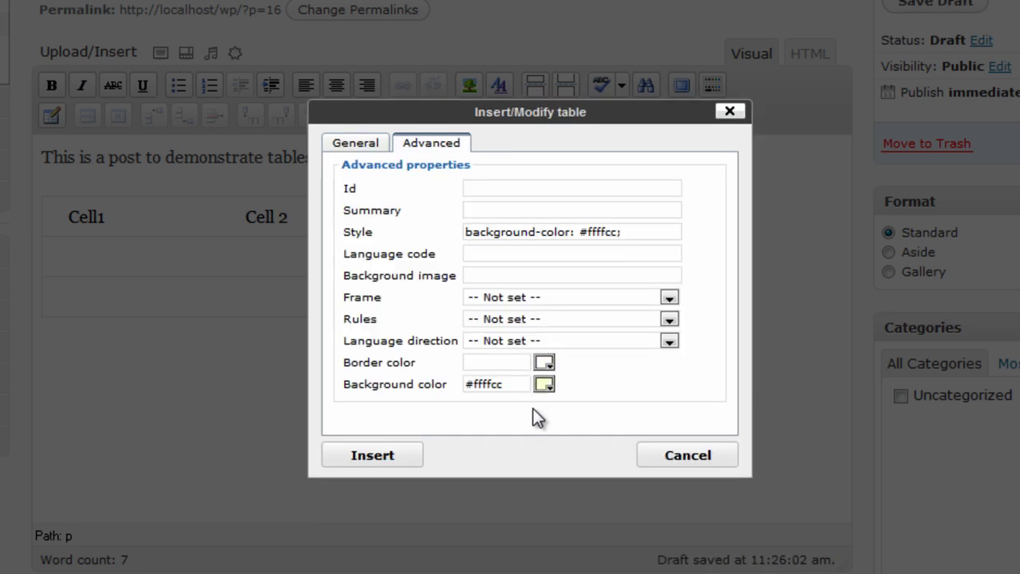
# Insert the one-cell yellow table and center it in the post
pyautogui.click(380, 458)
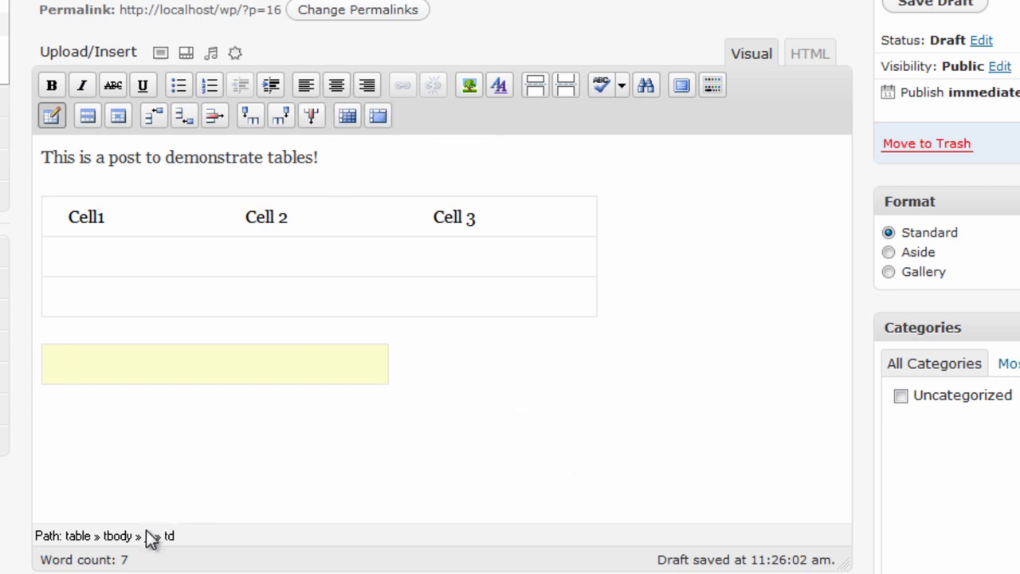
pyautogui.click(77, 537)
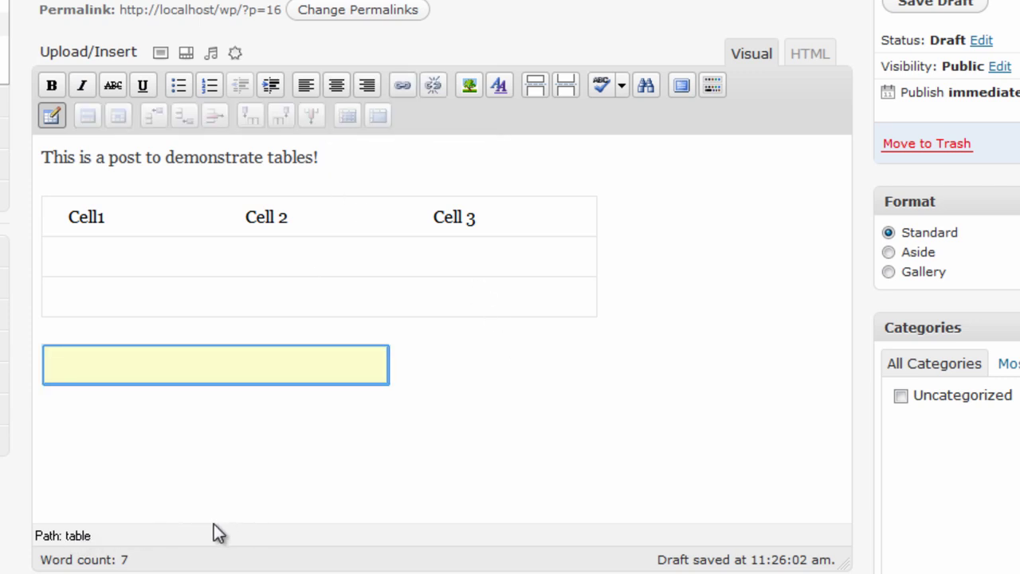
pyautogui.click(346, 87)
# Type 'This is really important text that you absolutely MUST read!!!' into the yellow cell
pyautogui.click(364, 373)
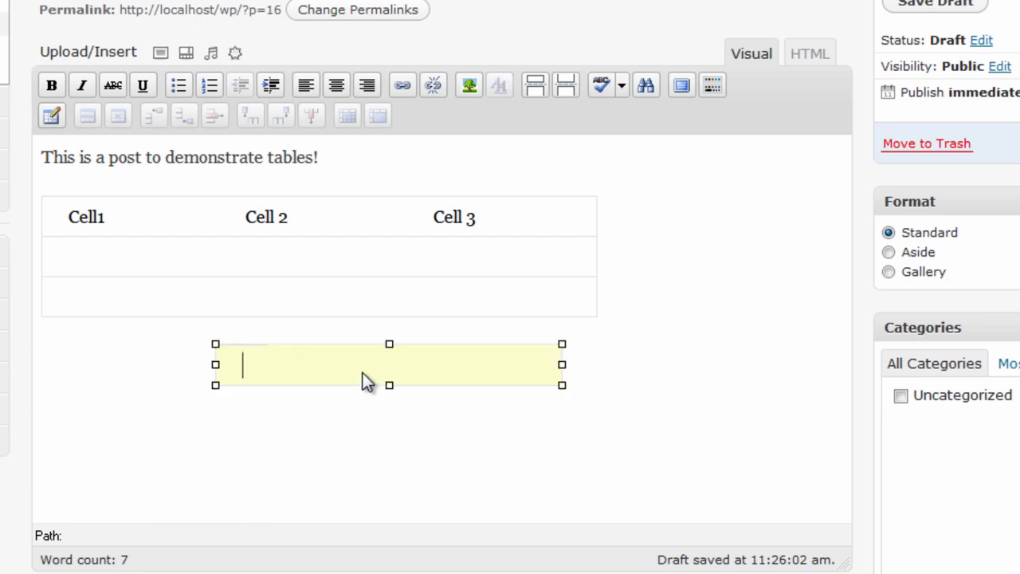
pyautogui.click(254, 361)
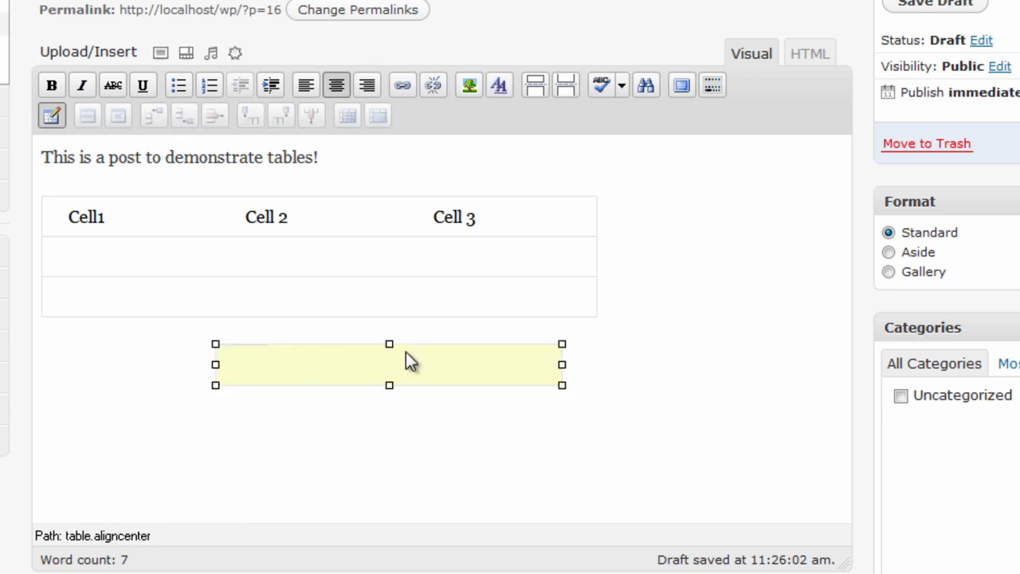
pyautogui.click(292, 373)
pyautogui.click(247, 361)
pyautogui.write('This is ')
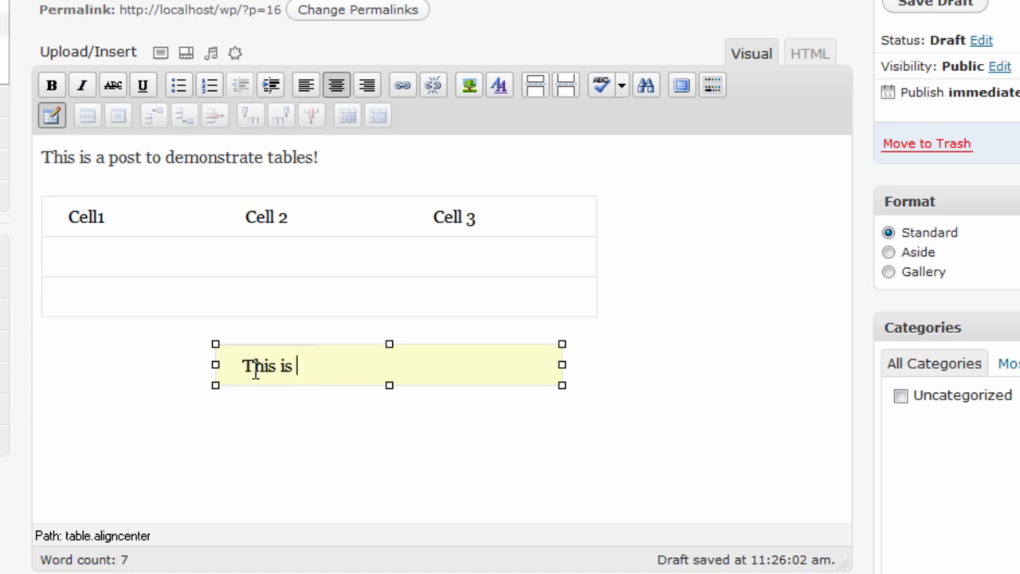
pyautogui.write('really import')
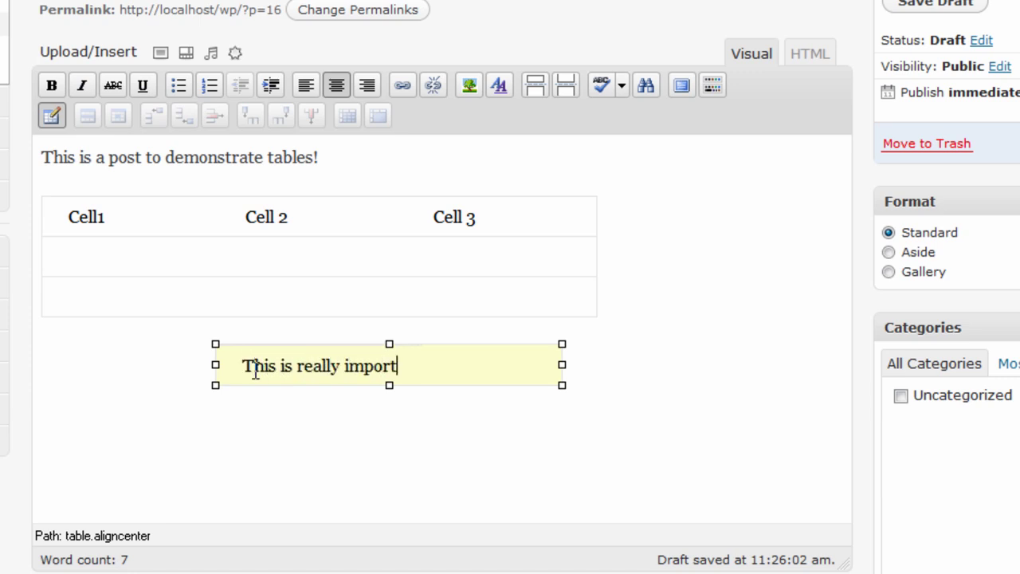
pyautogui.write('ant text')
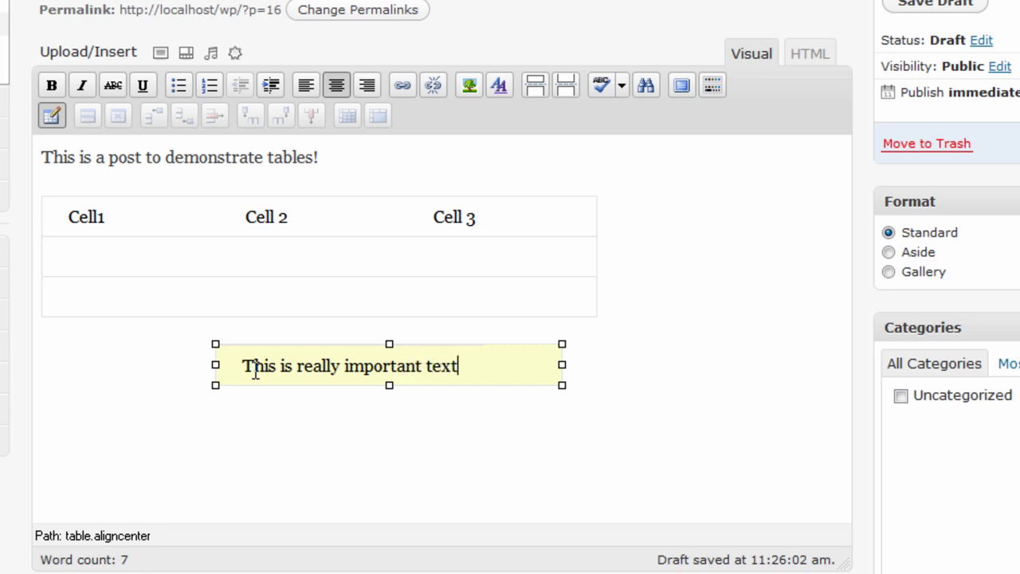
pyautogui.write(' that you abs')
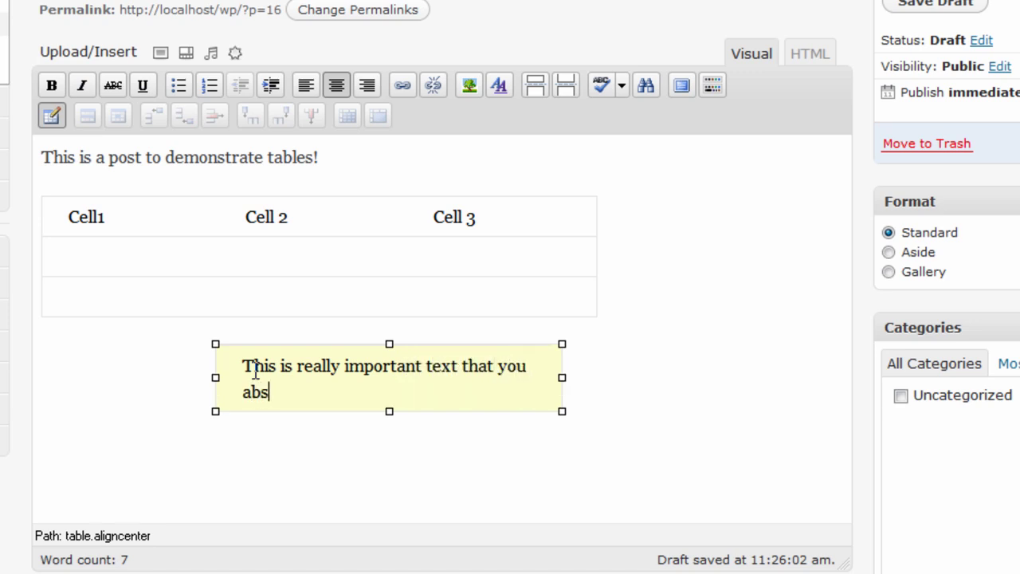
pyautogui.write('olutely ')
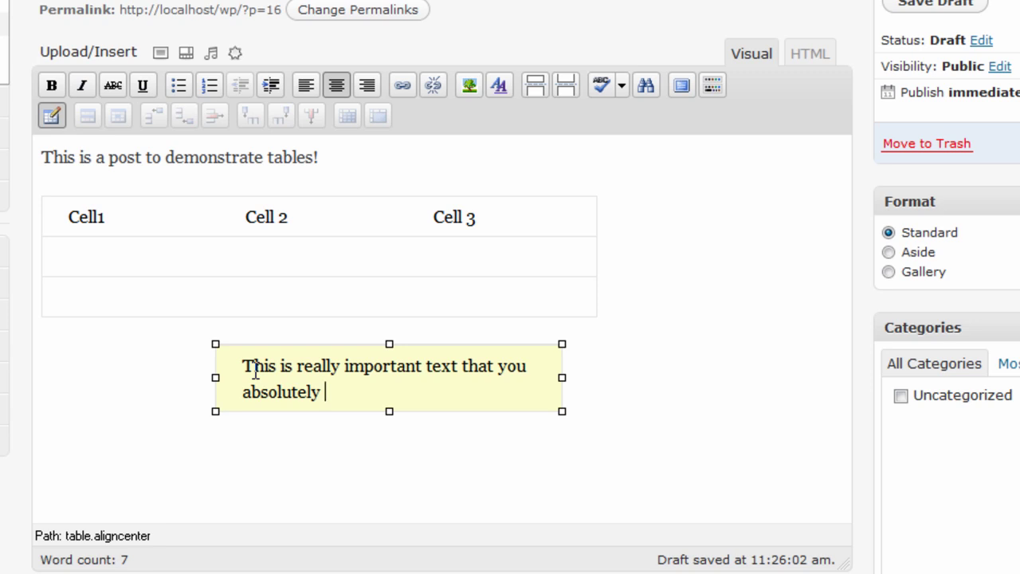
pyautogui.write('MUST read')
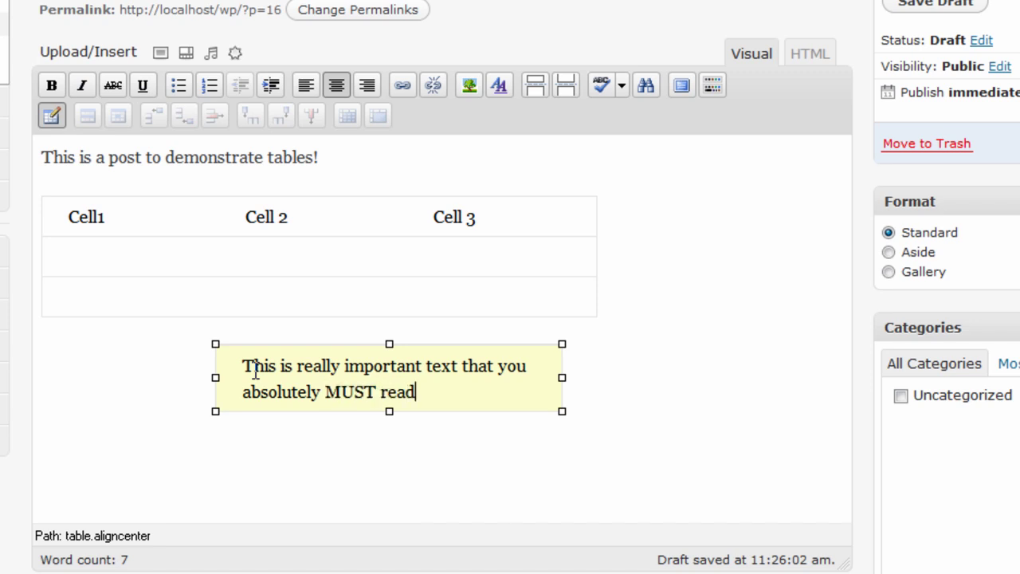
pyautogui.write('!!!')
# Bold the whole callout sentence and italicize the word MUST
pyautogui.moveTo(433, 390); pyautogui.dragTo(330, 366)
pyautogui.moveTo(248, 366); pyautogui.dragTo(243, 366)
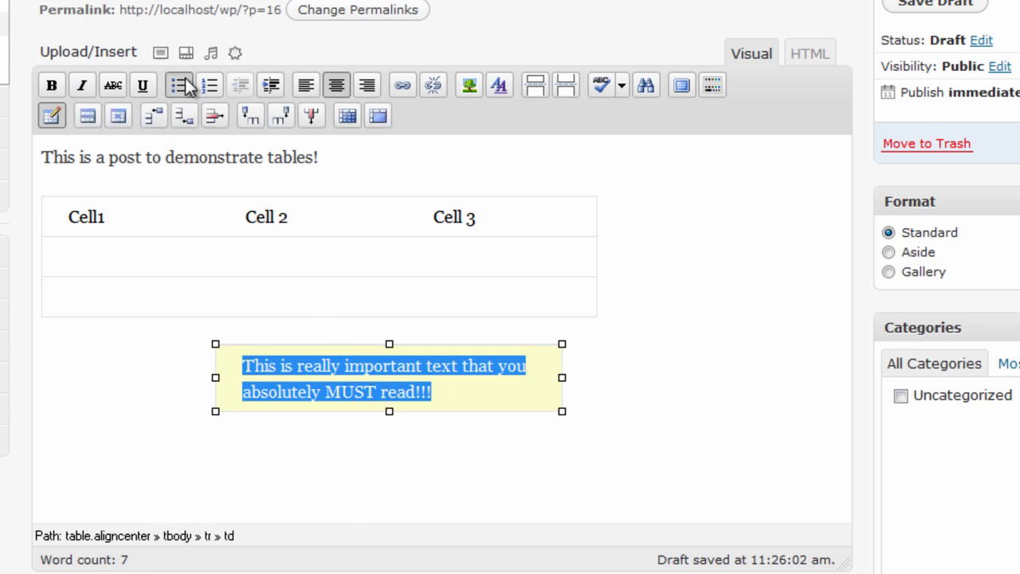
pyautogui.click(51, 85)
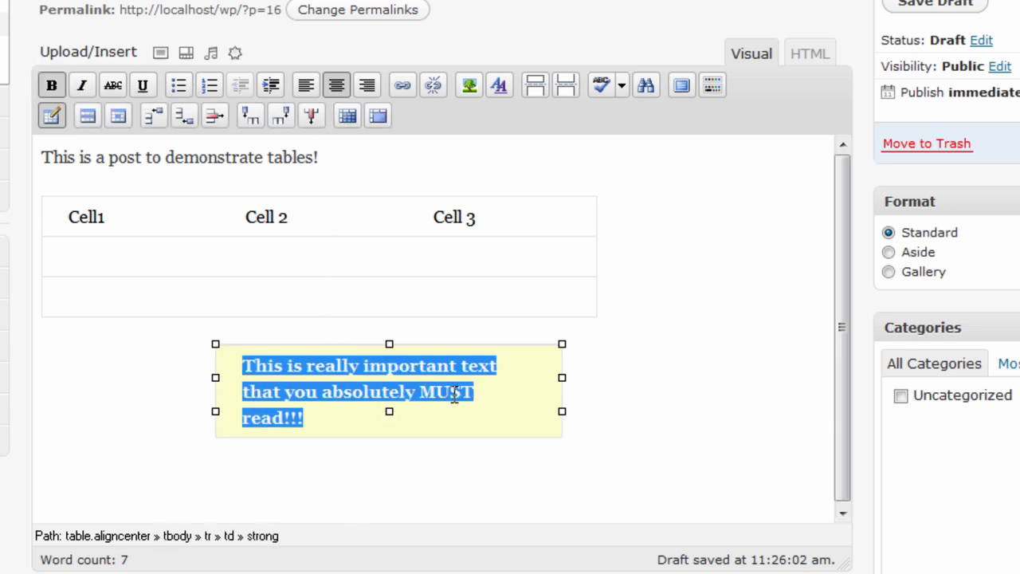
pyautogui.doubleClick(454, 391)
pyautogui.click(77, 85)
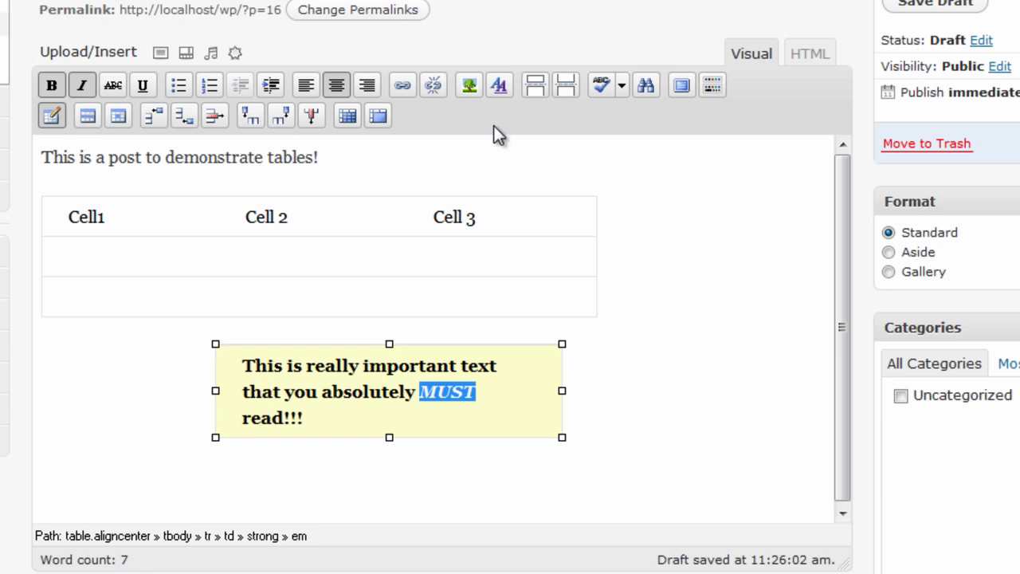
# Reveal the Kitchen Sink row and colour the word MUST red
pyautogui.click(713, 85)
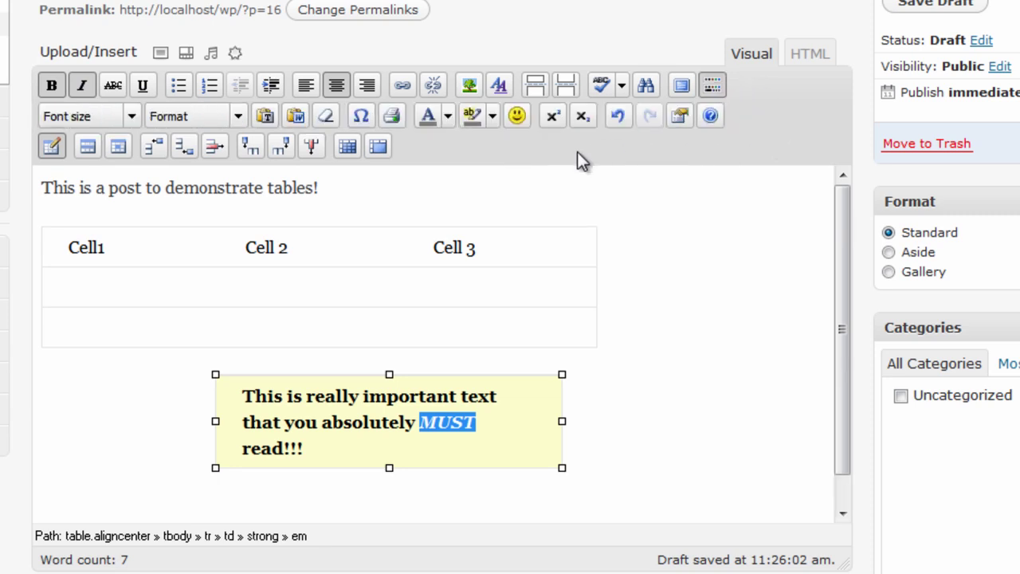
pyautogui.click(445, 112)
pyautogui.click(450, 114)
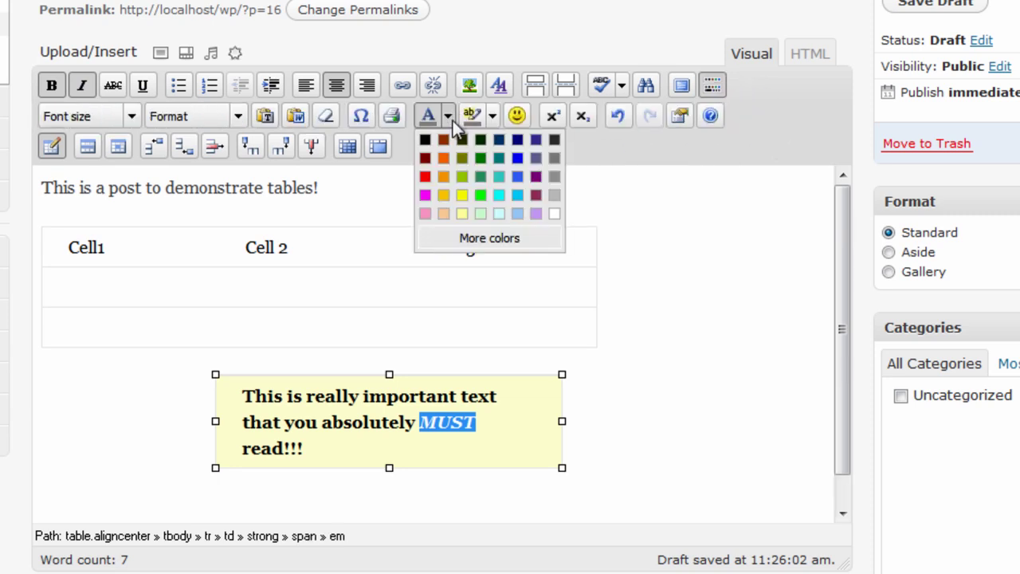
pyautogui.click(425, 177)
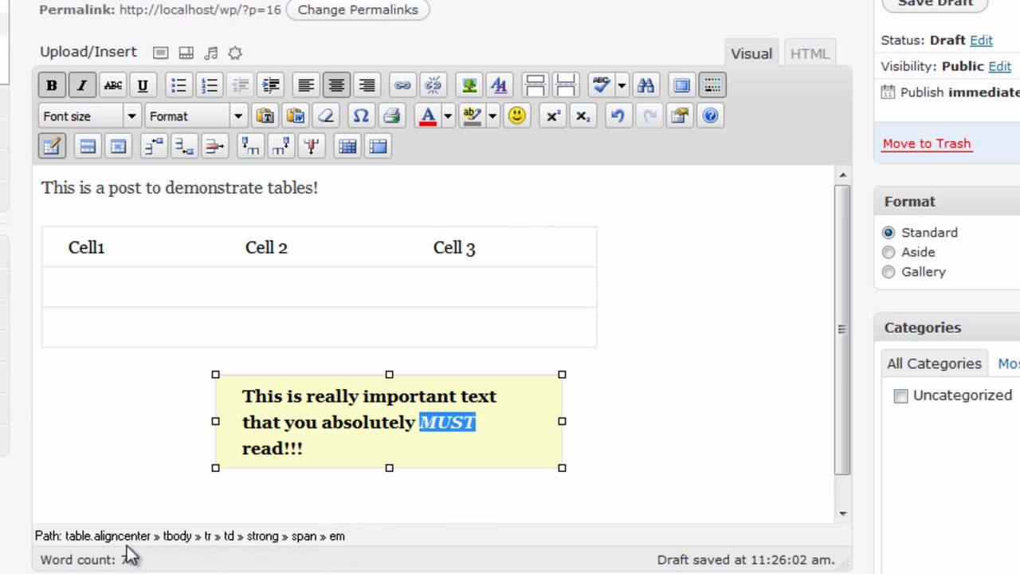
pyautogui.click(231, 536)
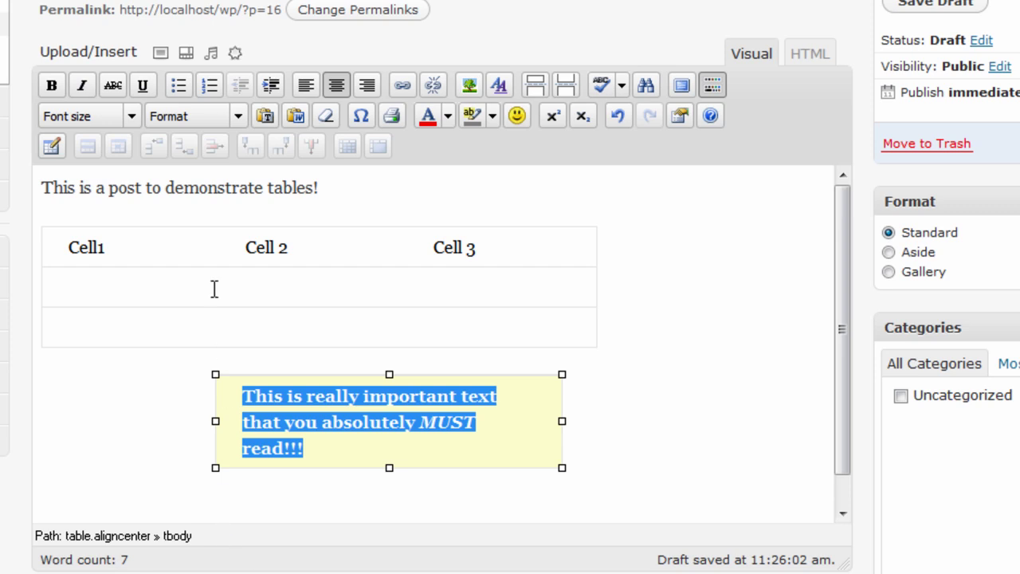
# Set the callout cell's horizontal and vertical alignment both to Center in Table cell properties
pyautogui.click(267, 459)
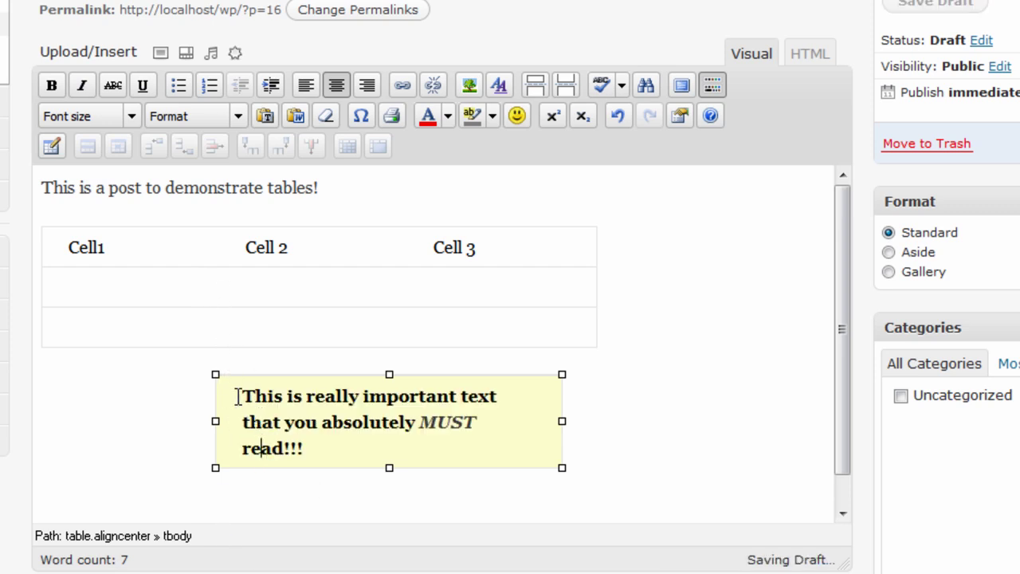
pyautogui.click(234, 395)
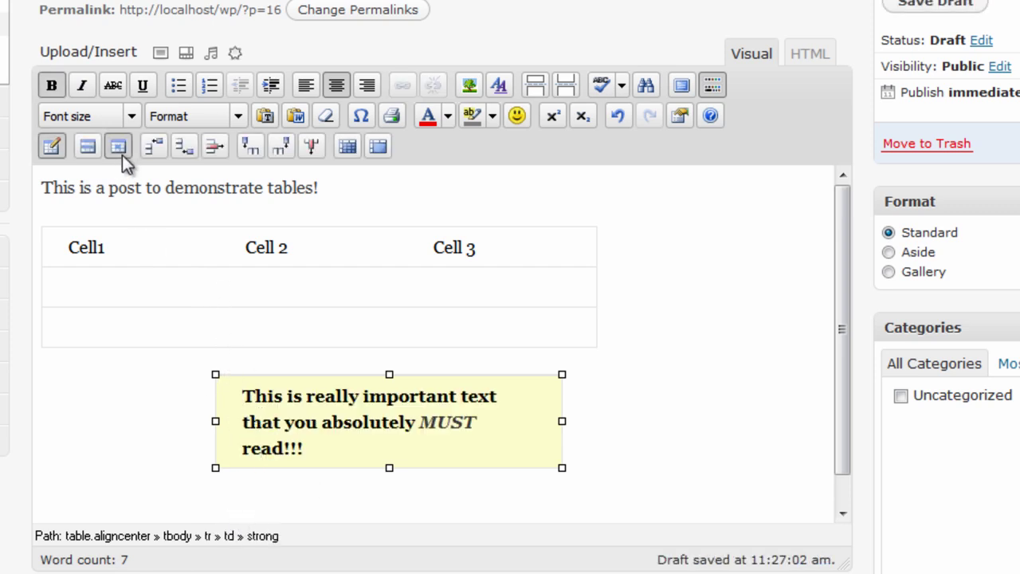
pyautogui.click(119, 147)
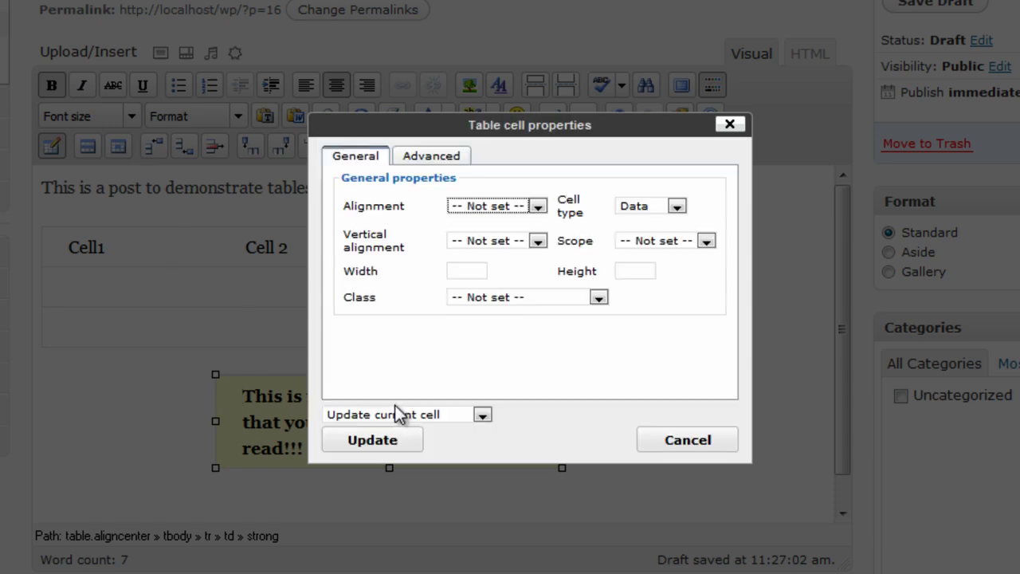
pyautogui.click(690, 444)
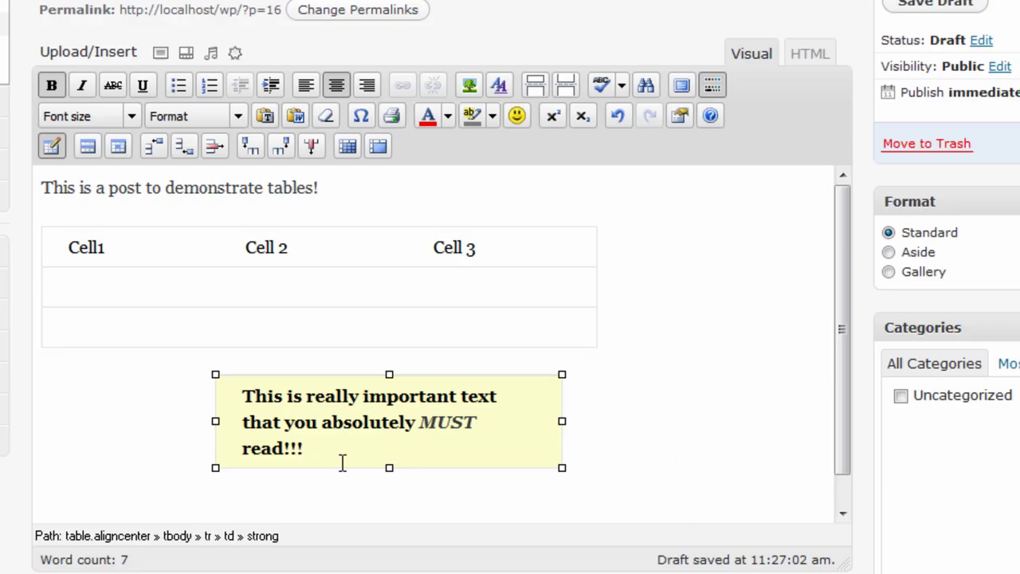
pyautogui.click(115, 148)
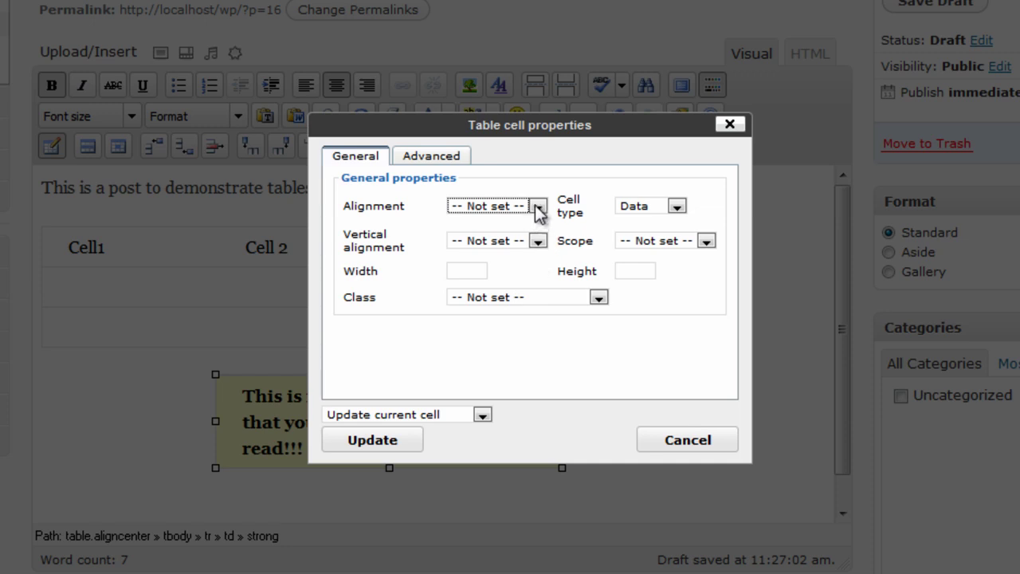
pyautogui.click(538, 206)
pyautogui.click(469, 232)
pyautogui.click(544, 242)
pyautogui.click(511, 282)
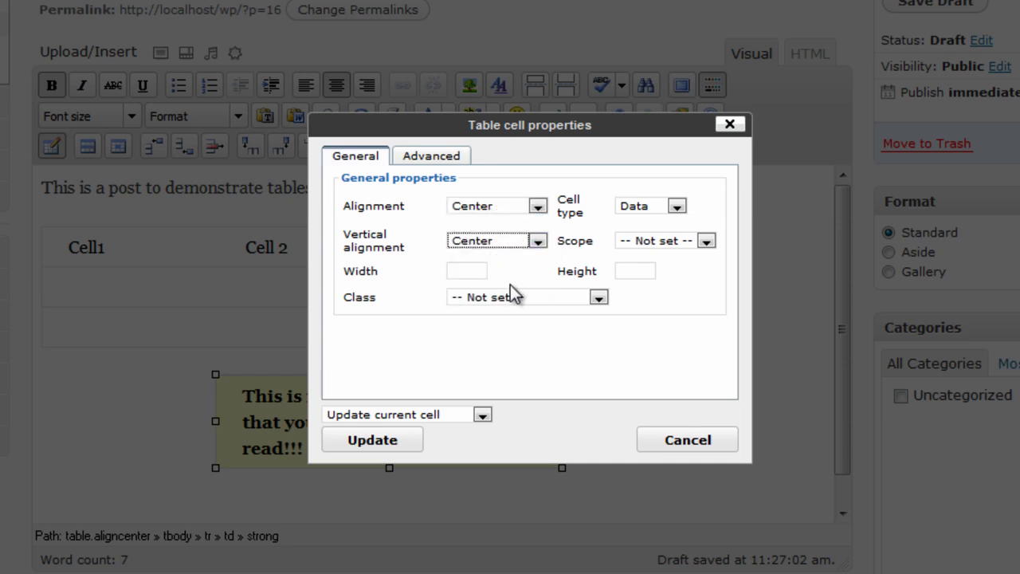
pyautogui.click(375, 449)
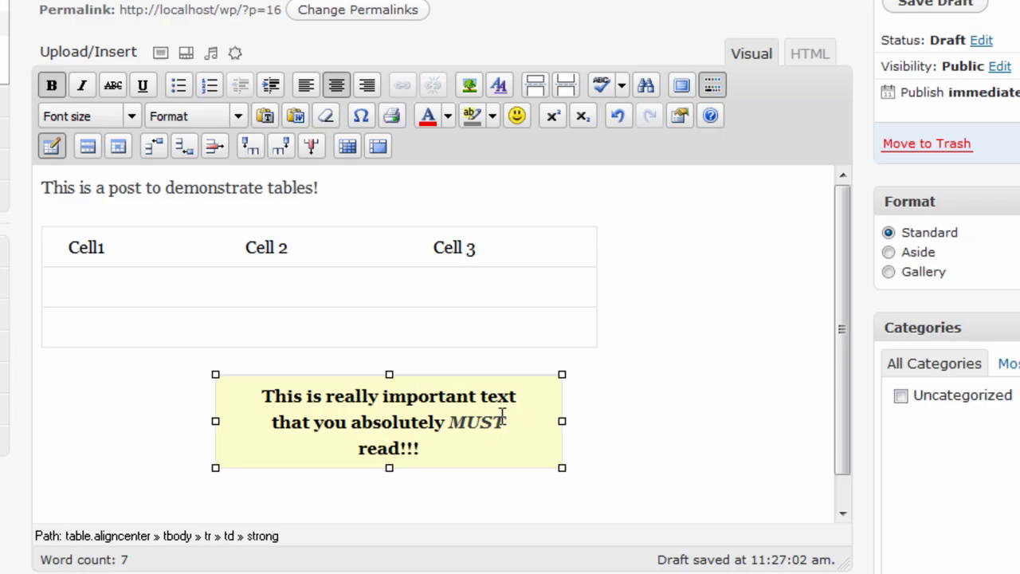
# Recolour the word MUST in the callout from red to pink using the magenta text-colour swatch
pyautogui.moveTo(449, 422); pyautogui.dragTo(508, 422)
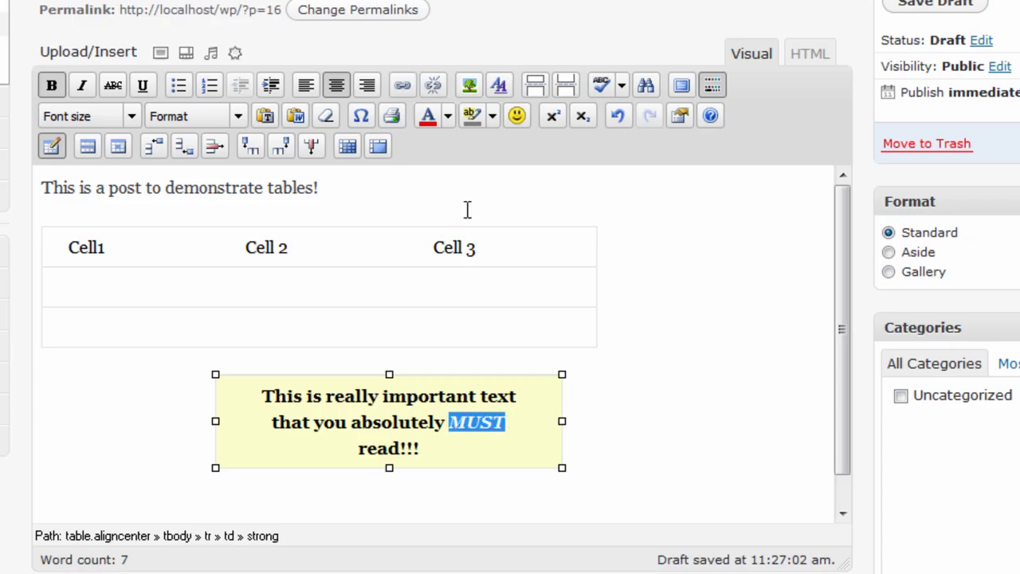
pyautogui.click(428, 116)
pyautogui.click(536, 411)
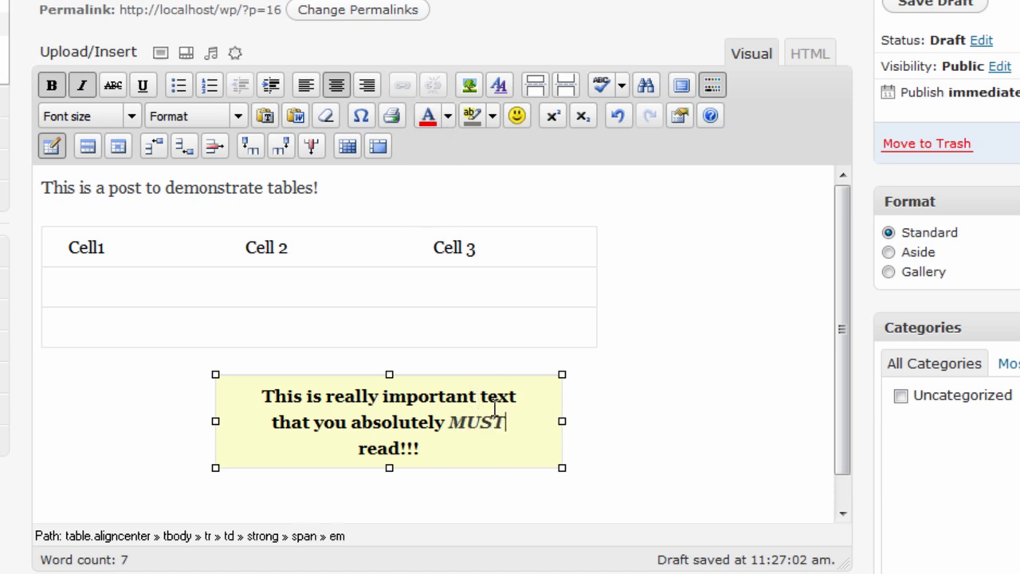
pyautogui.moveTo(507, 422); pyautogui.dragTo(456, 426)
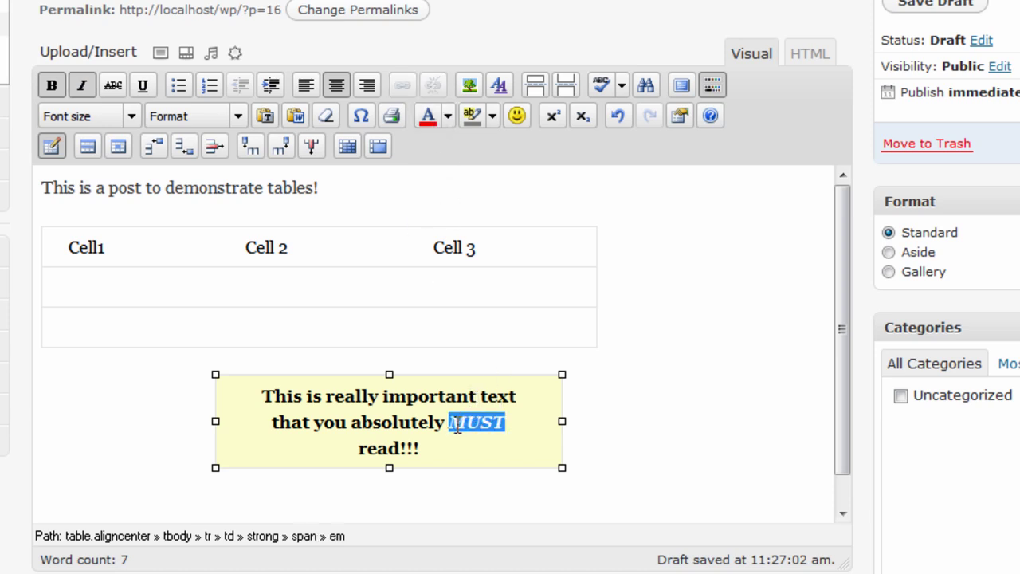
pyautogui.click(451, 118)
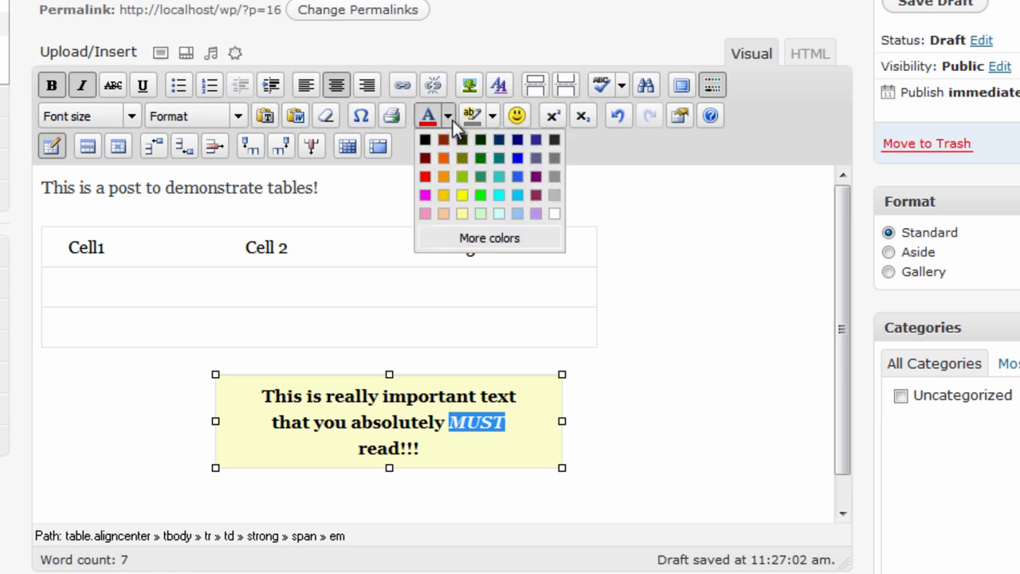
pyautogui.click(429, 196)
pyautogui.click(520, 393)
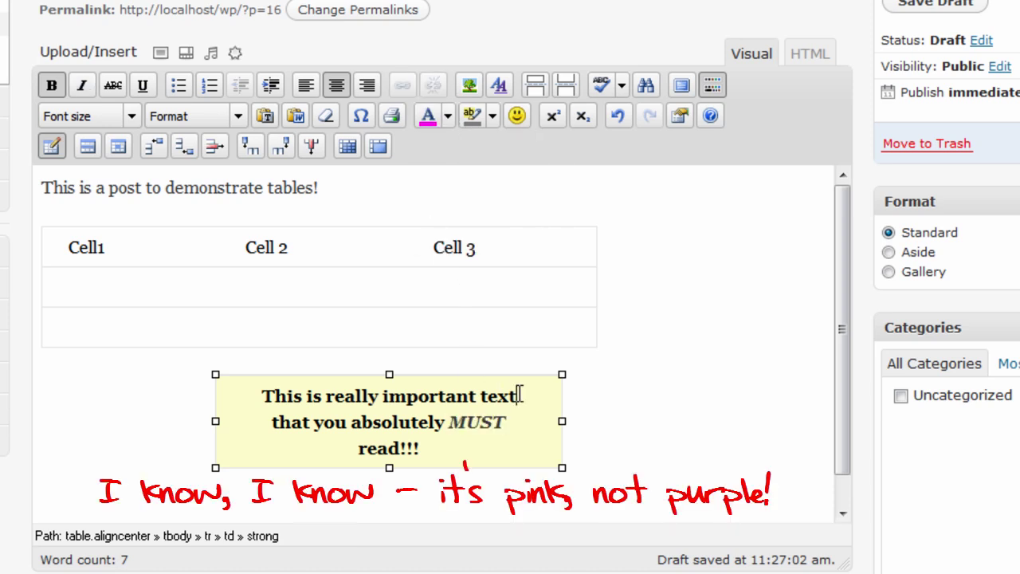
pyautogui.click(510, 423)
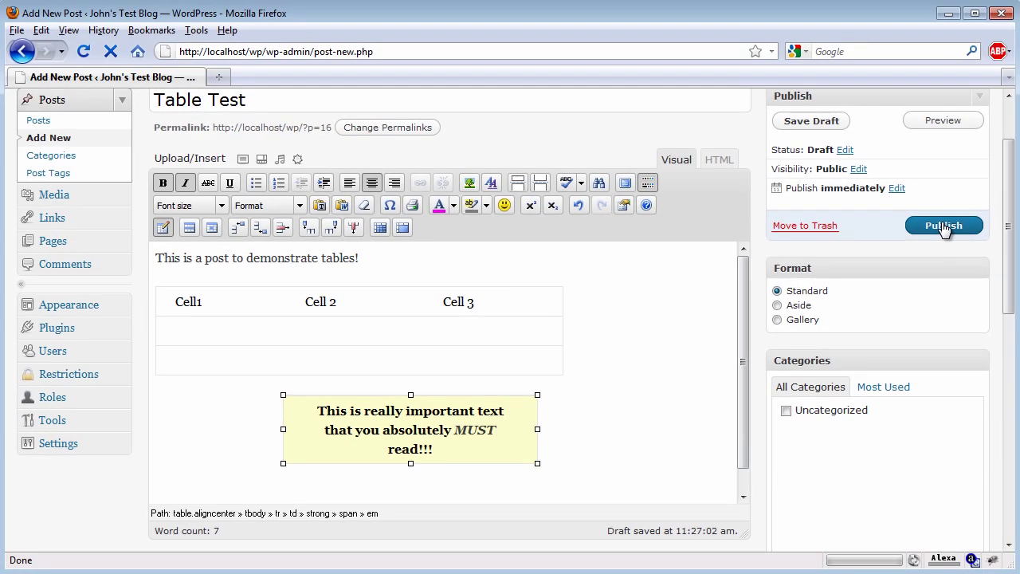
# Publish the Table Test post and go to its live page, confirming leaving the editor
pyautogui.click(944, 227)
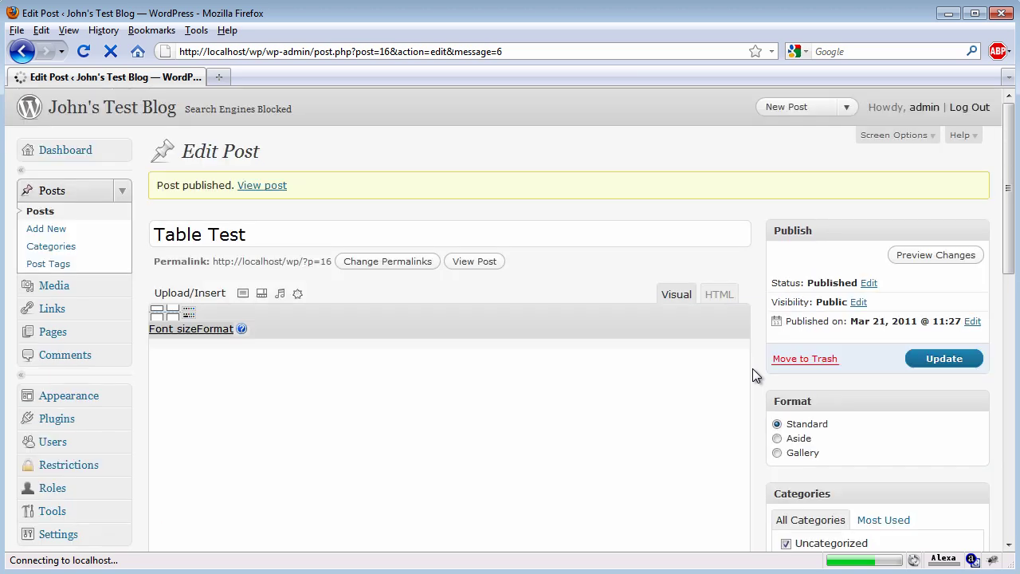
pyautogui.click(275, 186)
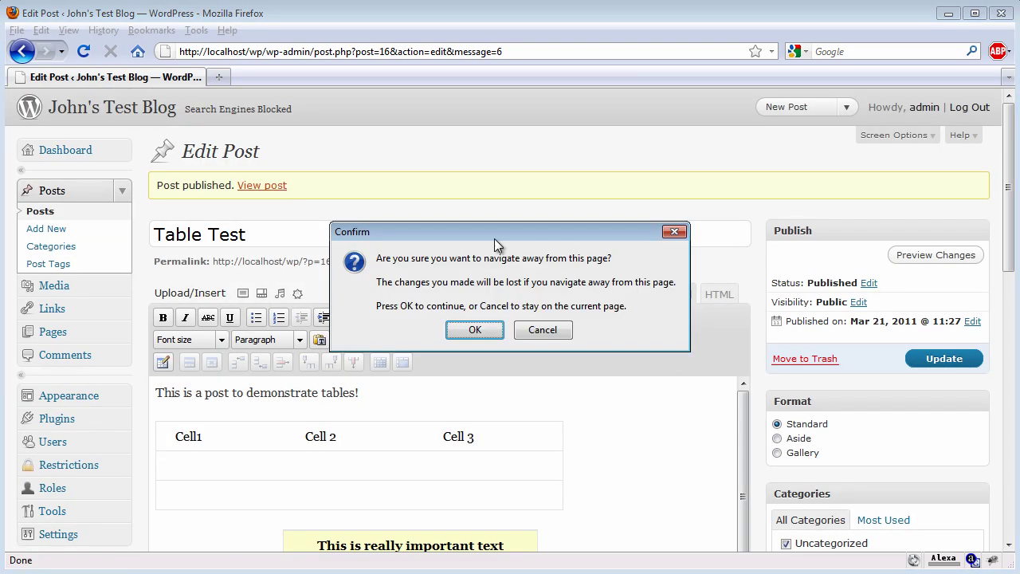
pyautogui.click(473, 330)
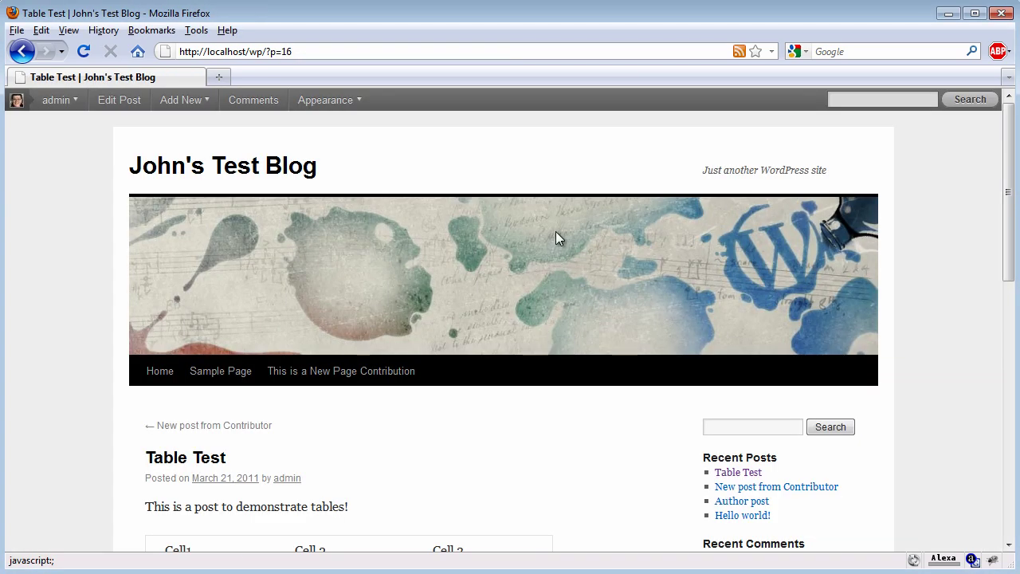
# Scroll through the live post to check the 3×3 table and the pale yellow callout with pink MUST
pyautogui.scroll(-3, 540, 264)
pyautogui.scroll(-2, 526, 291)
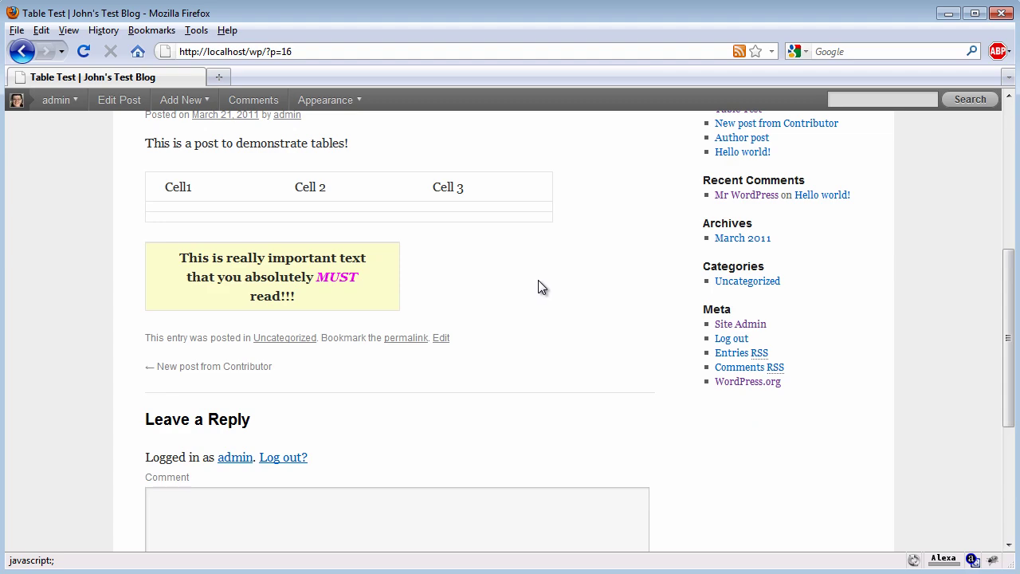
pyautogui.scroll(-2, 538, 280)
pyautogui.scroll(2, 538, 279)
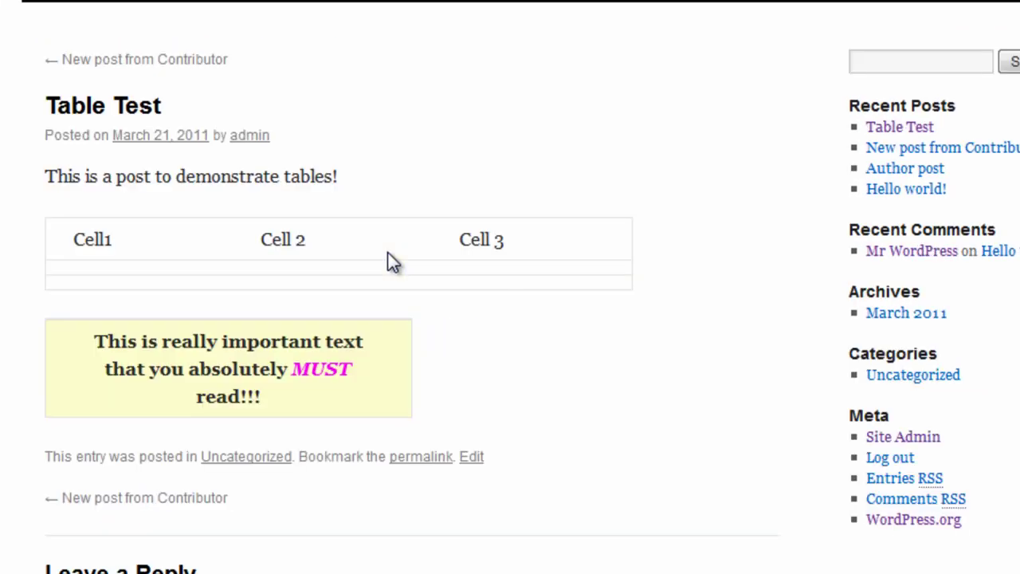
pyautogui.scroll(3, 107, 214)
pyautogui.scroll(-6, 134, 265)
pyautogui.scroll(3, 130, 257)
pyautogui.scroll(3, 131, 256)
pyautogui.scroll(-3, 131, 256)
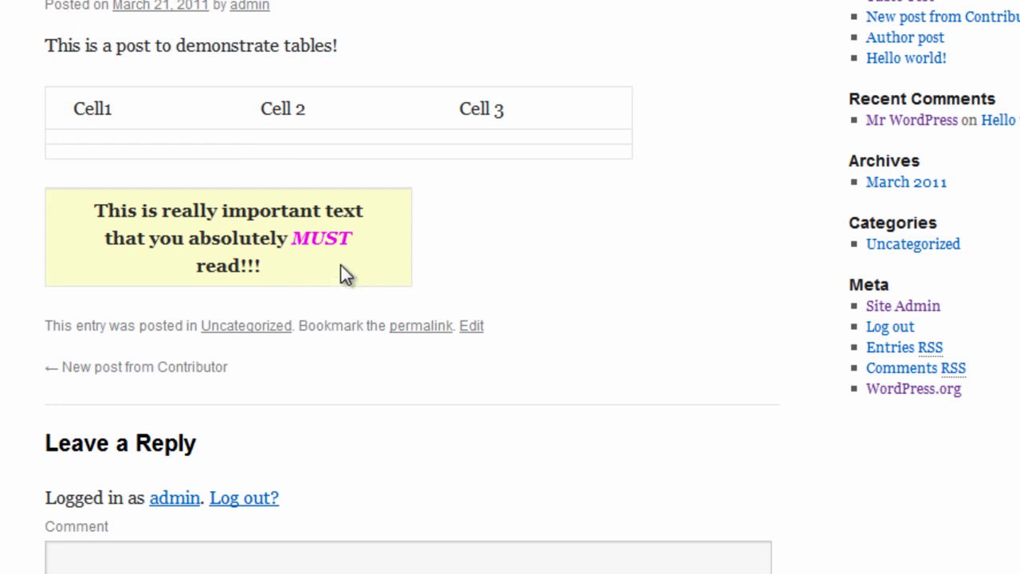
pyautogui.scroll(3, 316, 281)
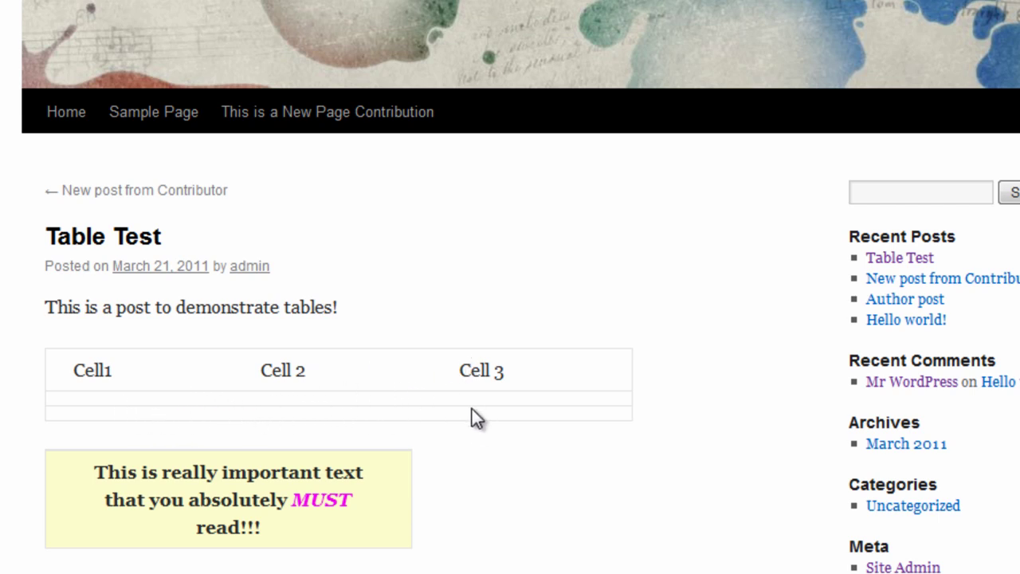
pyautogui.scroll(-2, 472, 409)
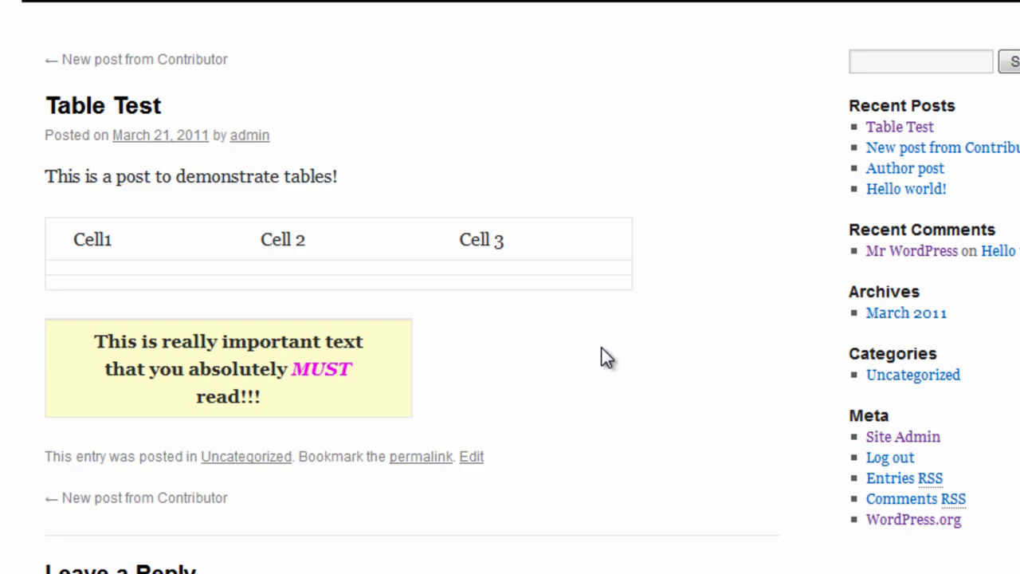
pyautogui.scroll(-4, 567, 345)
pyautogui.scroll(4, 567, 345)
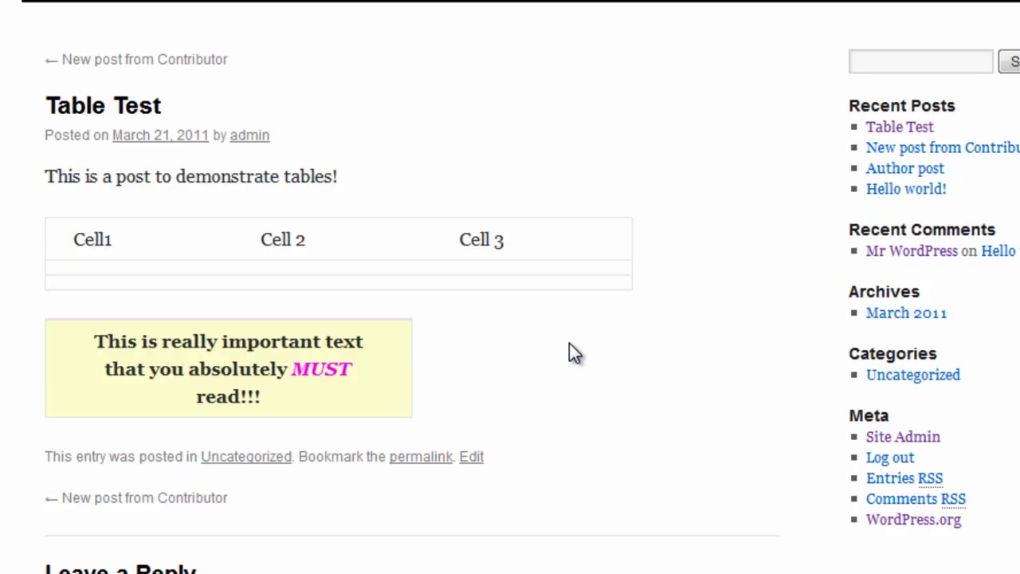